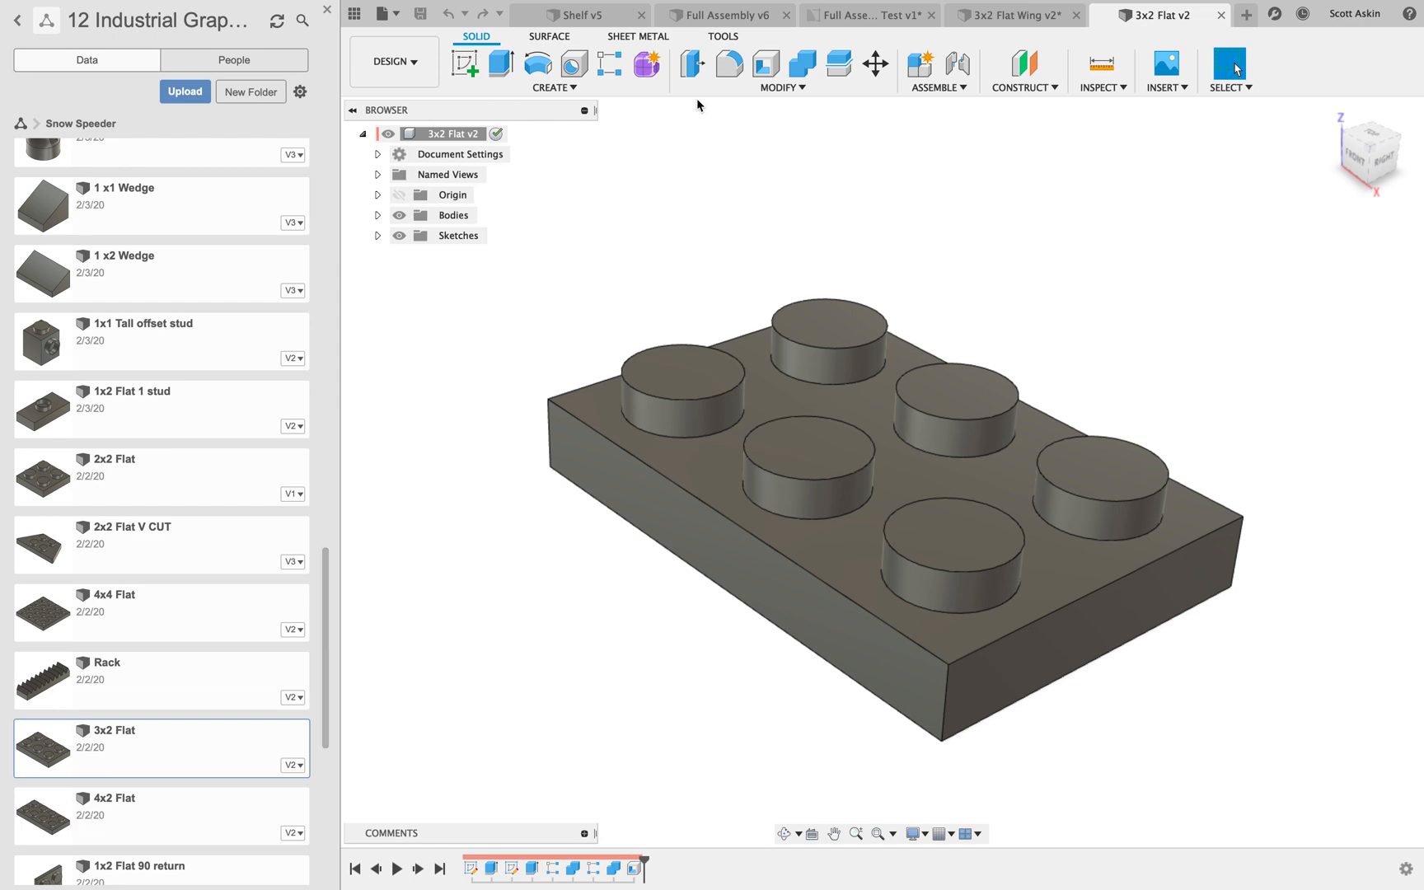
# Examine the finished 3x2 Flat Wing v2 part from several angles, especially its slanted side
pyautogui.click(1026, 19)
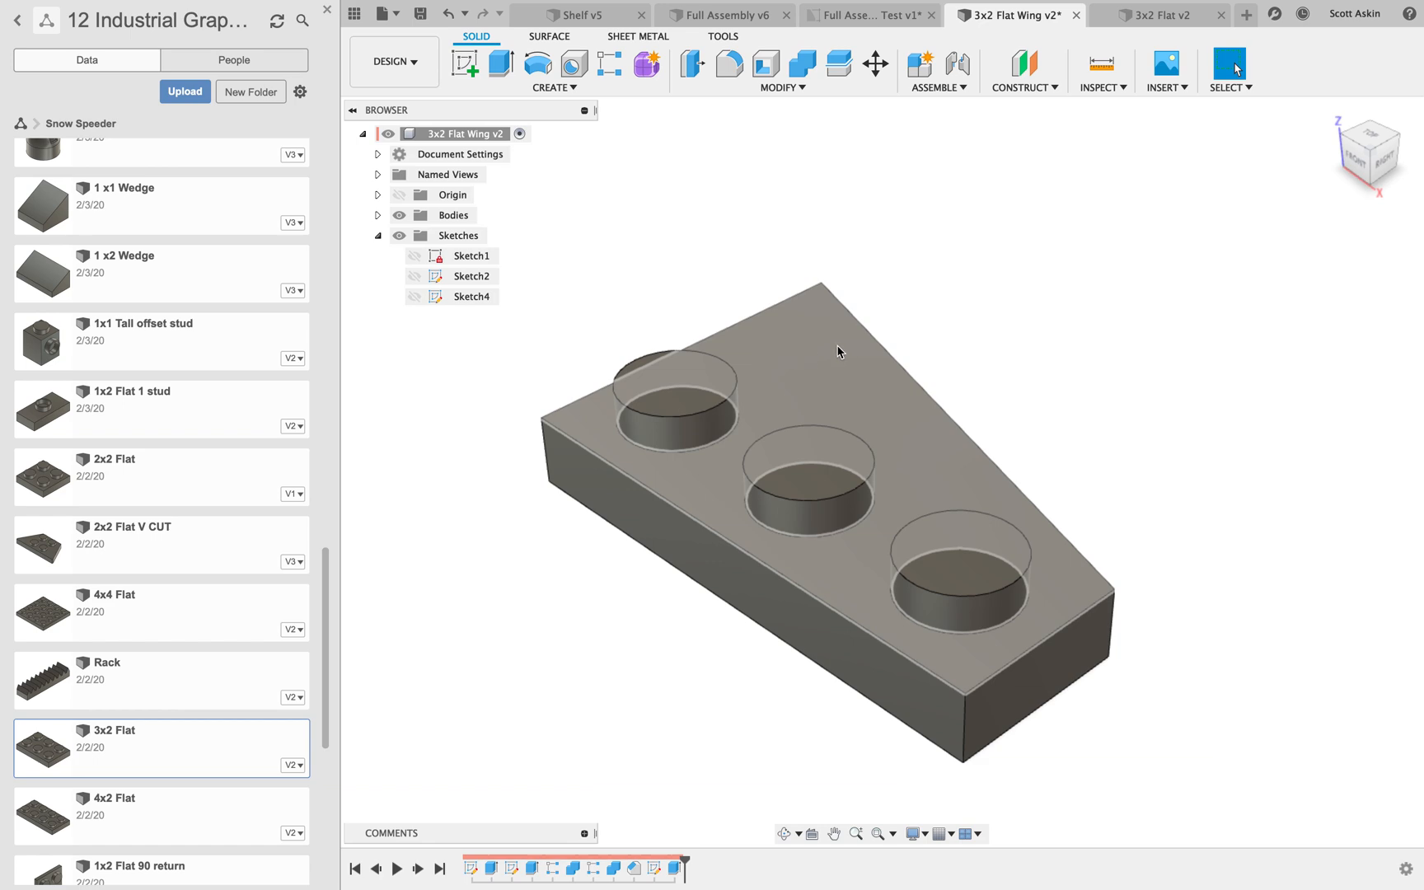
pyautogui.keyDown('shift'); pyautogui.moveTo(906, 448); pyautogui.dragTo(994, 391, button='middle'); pyautogui.keyUp('shift')
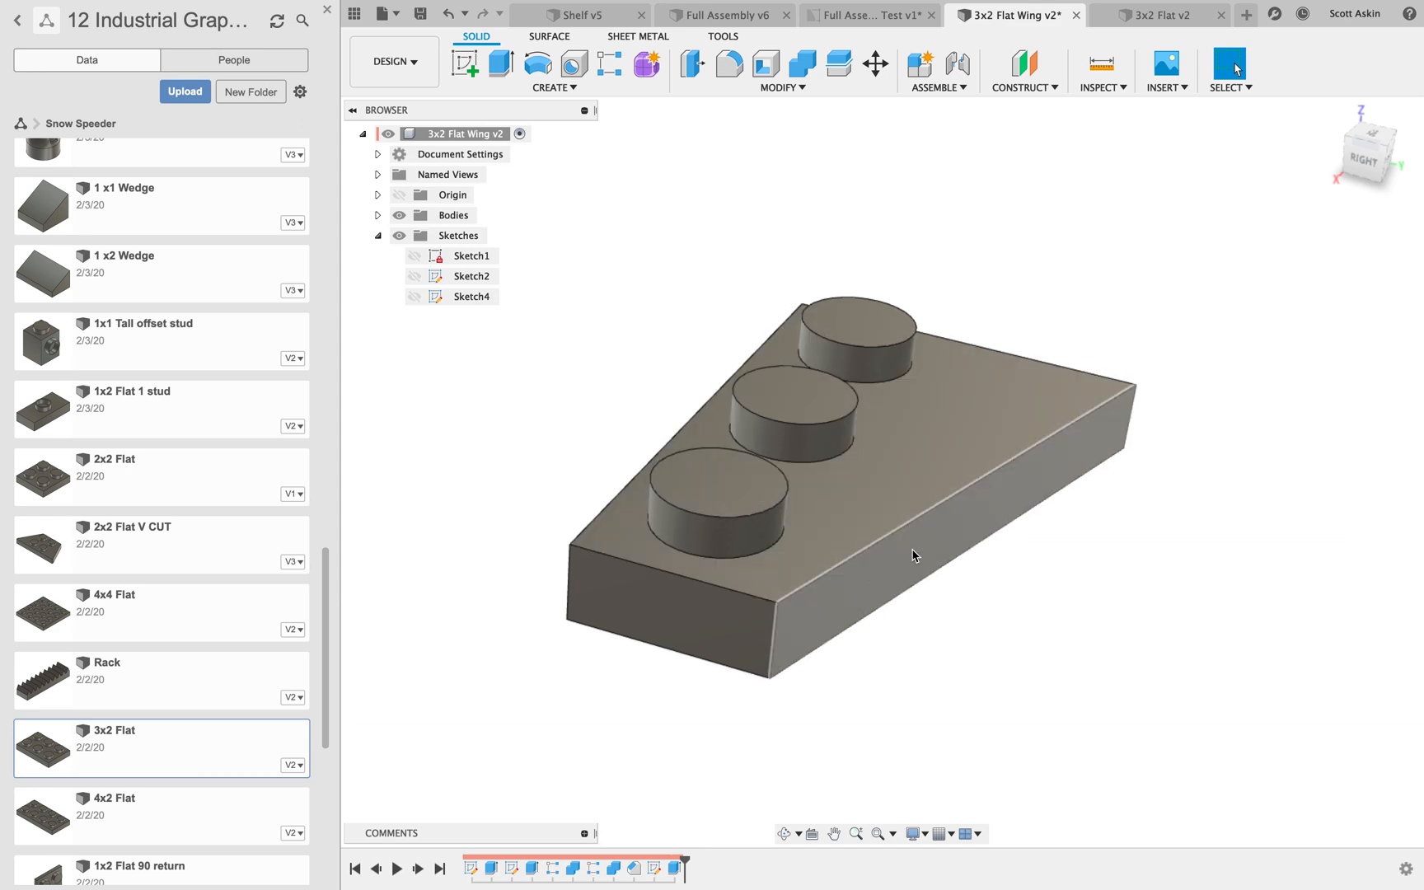
pyautogui.keyDown('shift'); pyautogui.moveTo(875, 546); pyautogui.dragTo(907, 536, button='middle'); pyautogui.keyUp('shift')
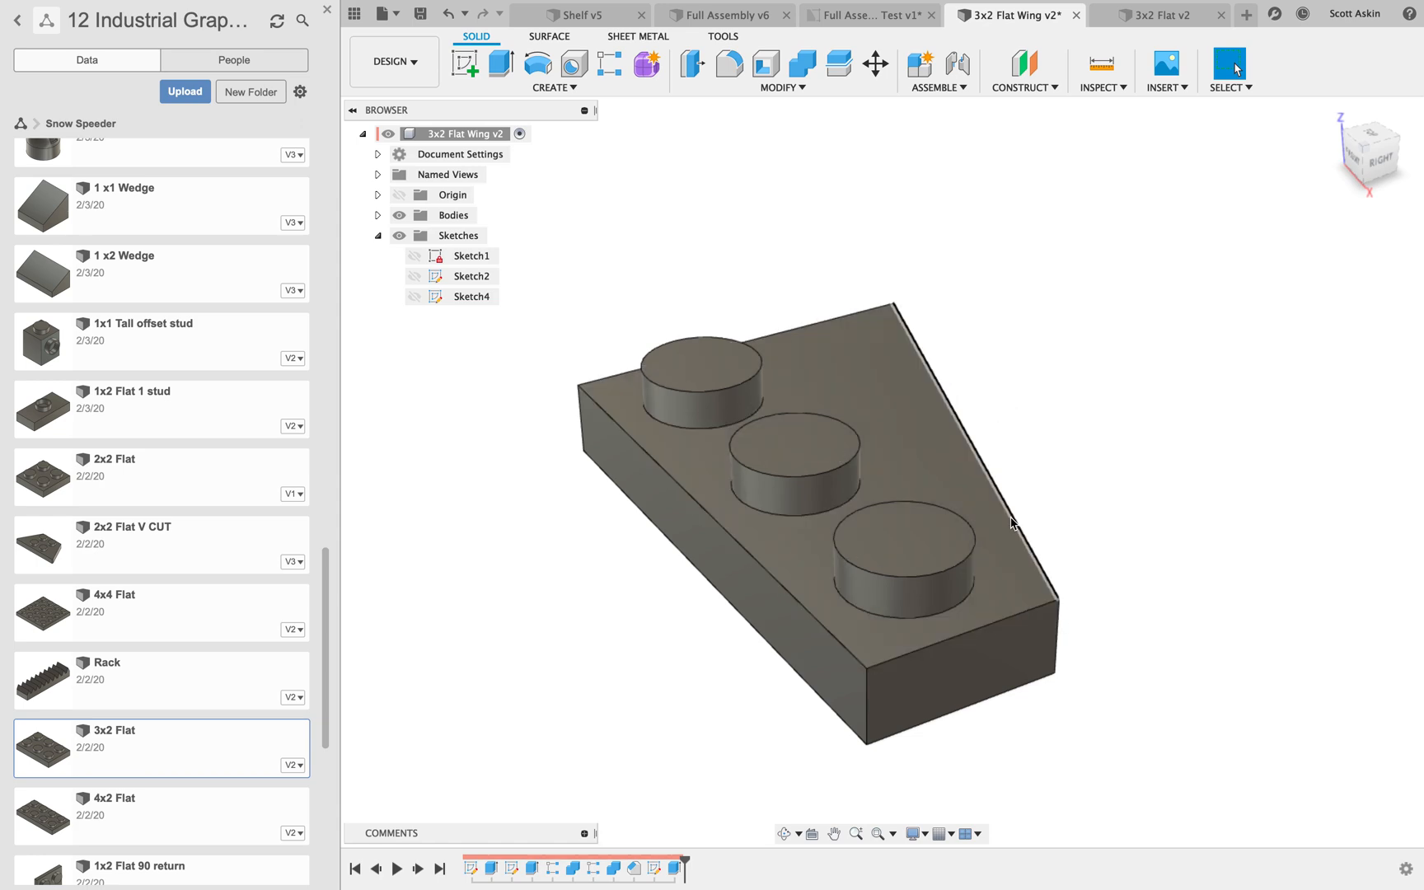
# Save a copy of the 3x2 Flat design as "3x2 Flat Chamfer" in the Snow Speeder folder
pyautogui.click(1164, 20)
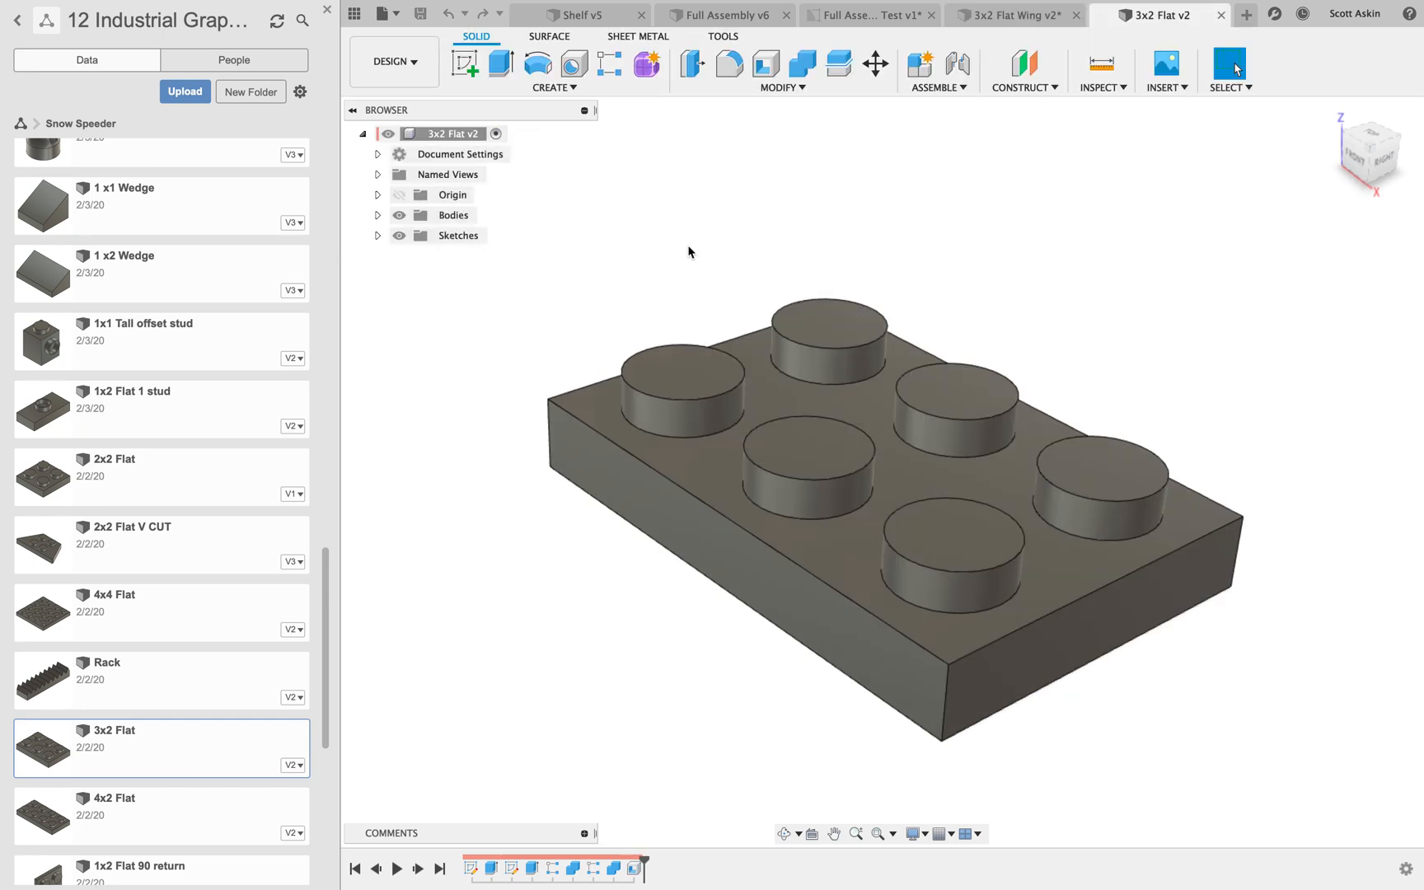
pyautogui.click(394, 15)
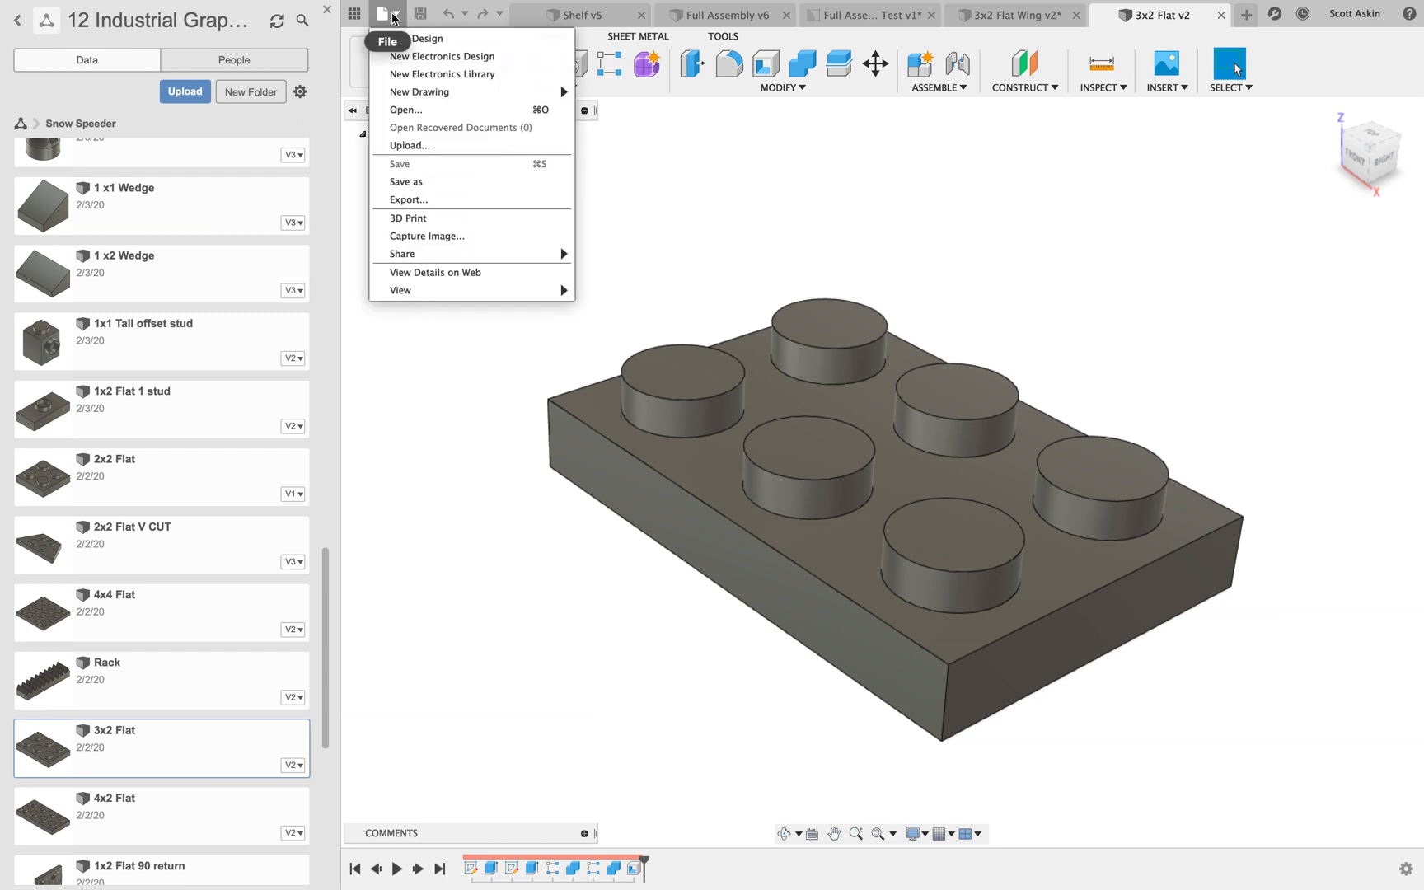
pyautogui.click(427, 183)
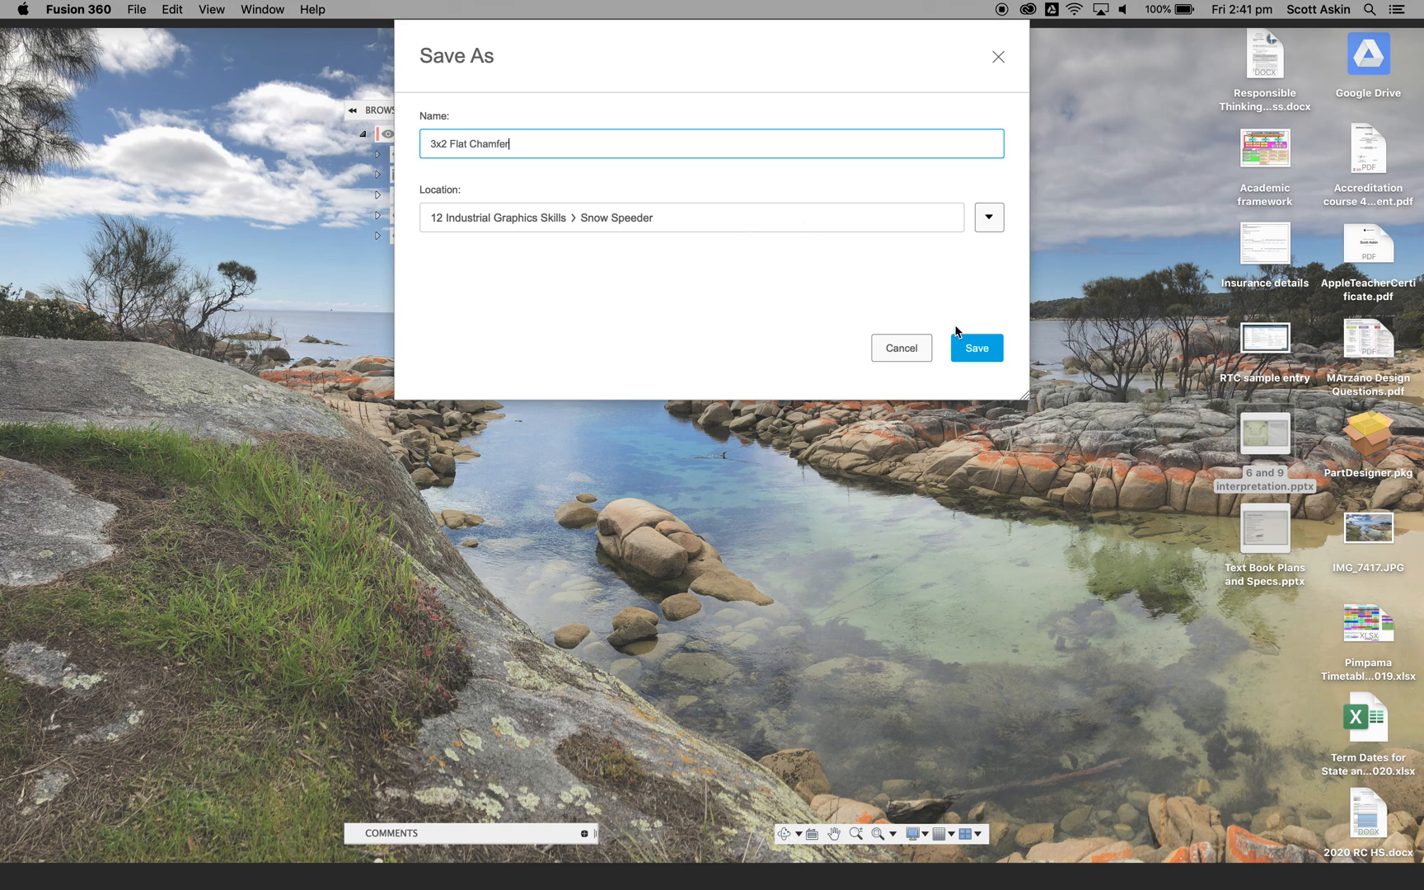
pyautogui.click(970, 347)
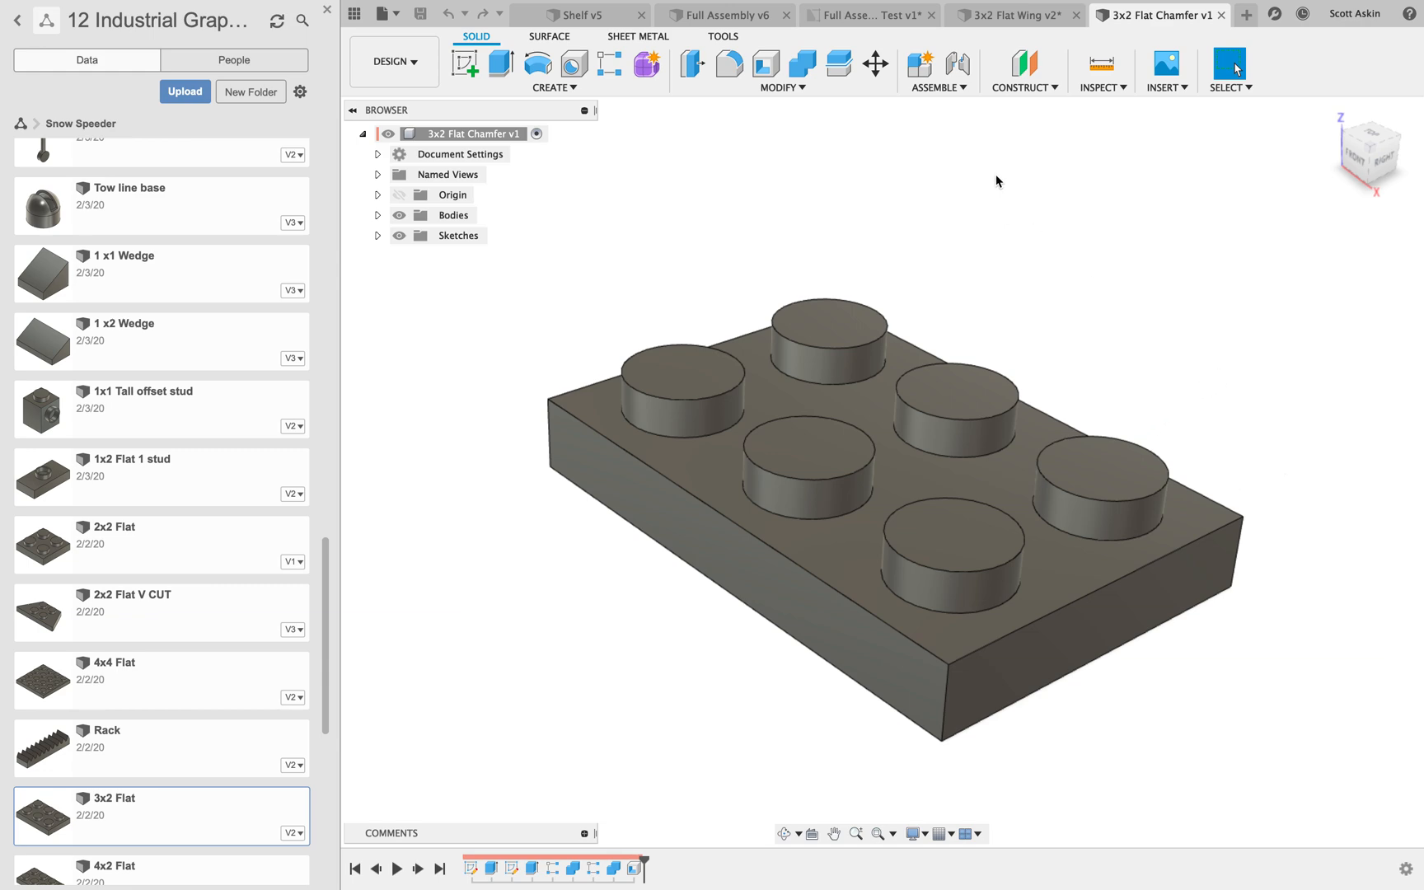
# Try an equal-distance chamfer of 1 mm on the plate's four vertical corner edges and clear the edge selection
pyautogui.click(1237, 561)
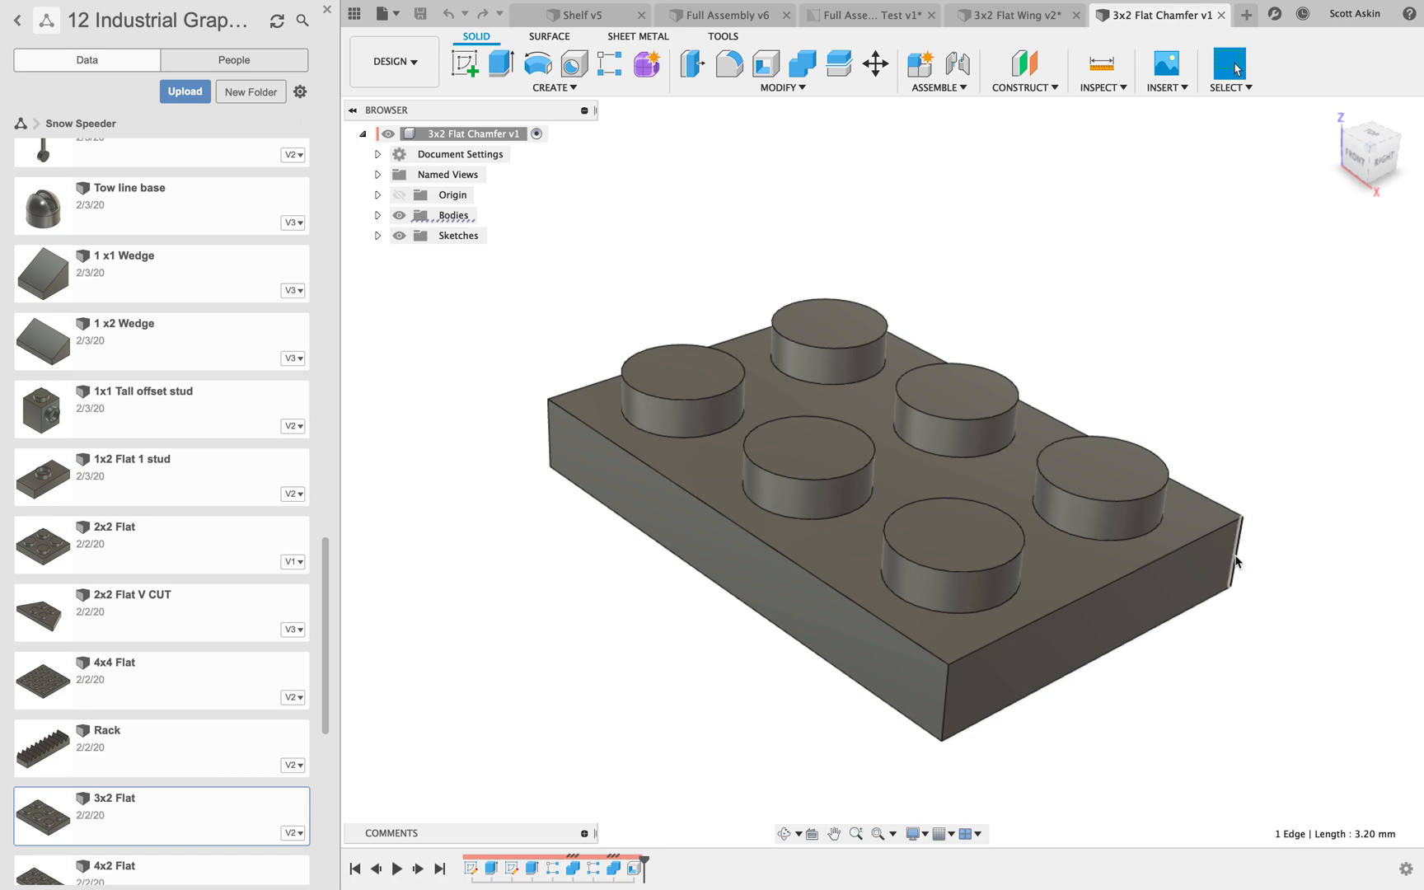
pyautogui.click(792, 88)
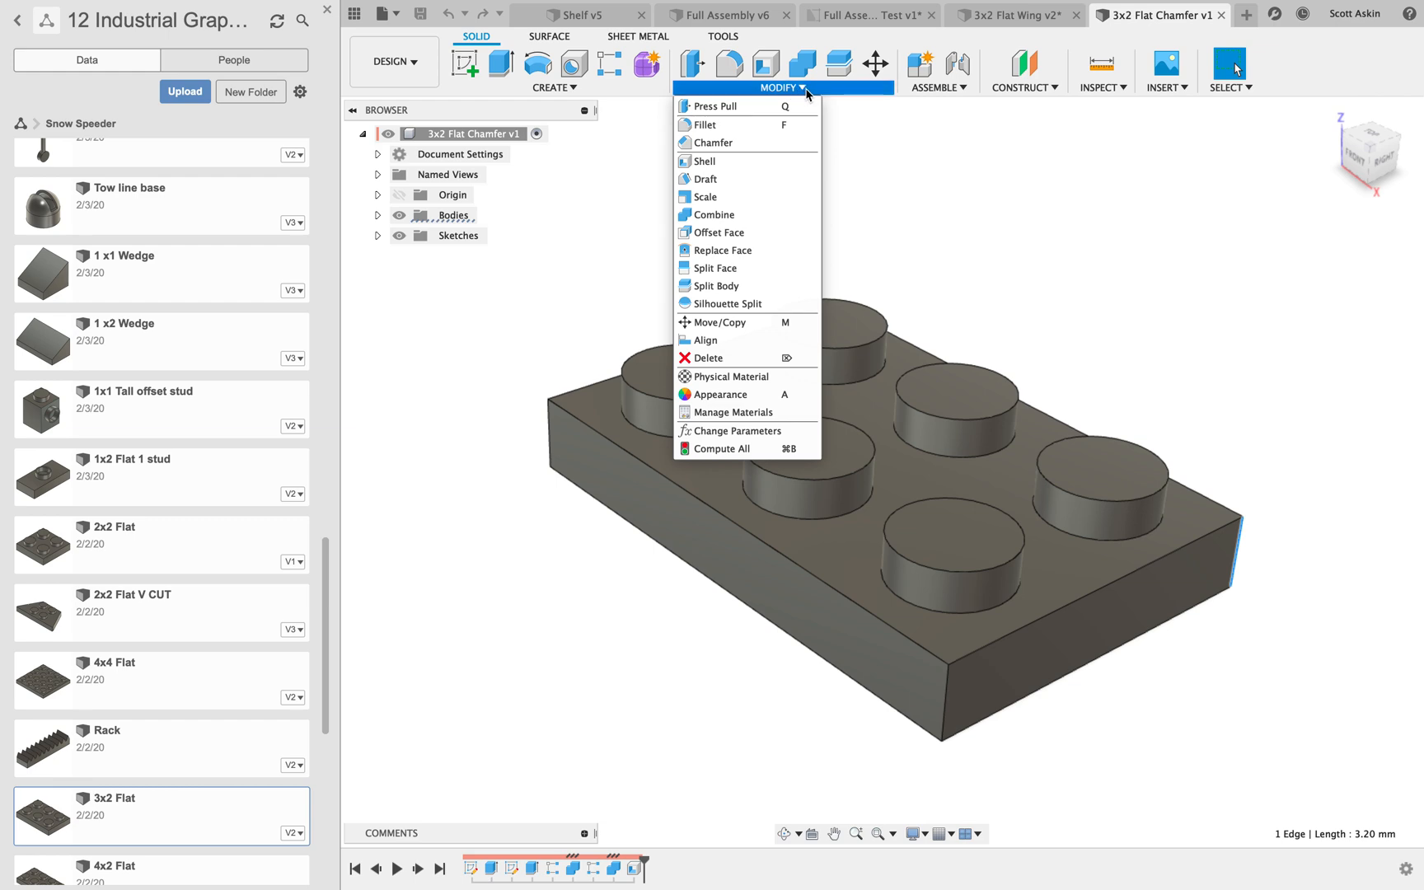
pyautogui.click(726, 144)
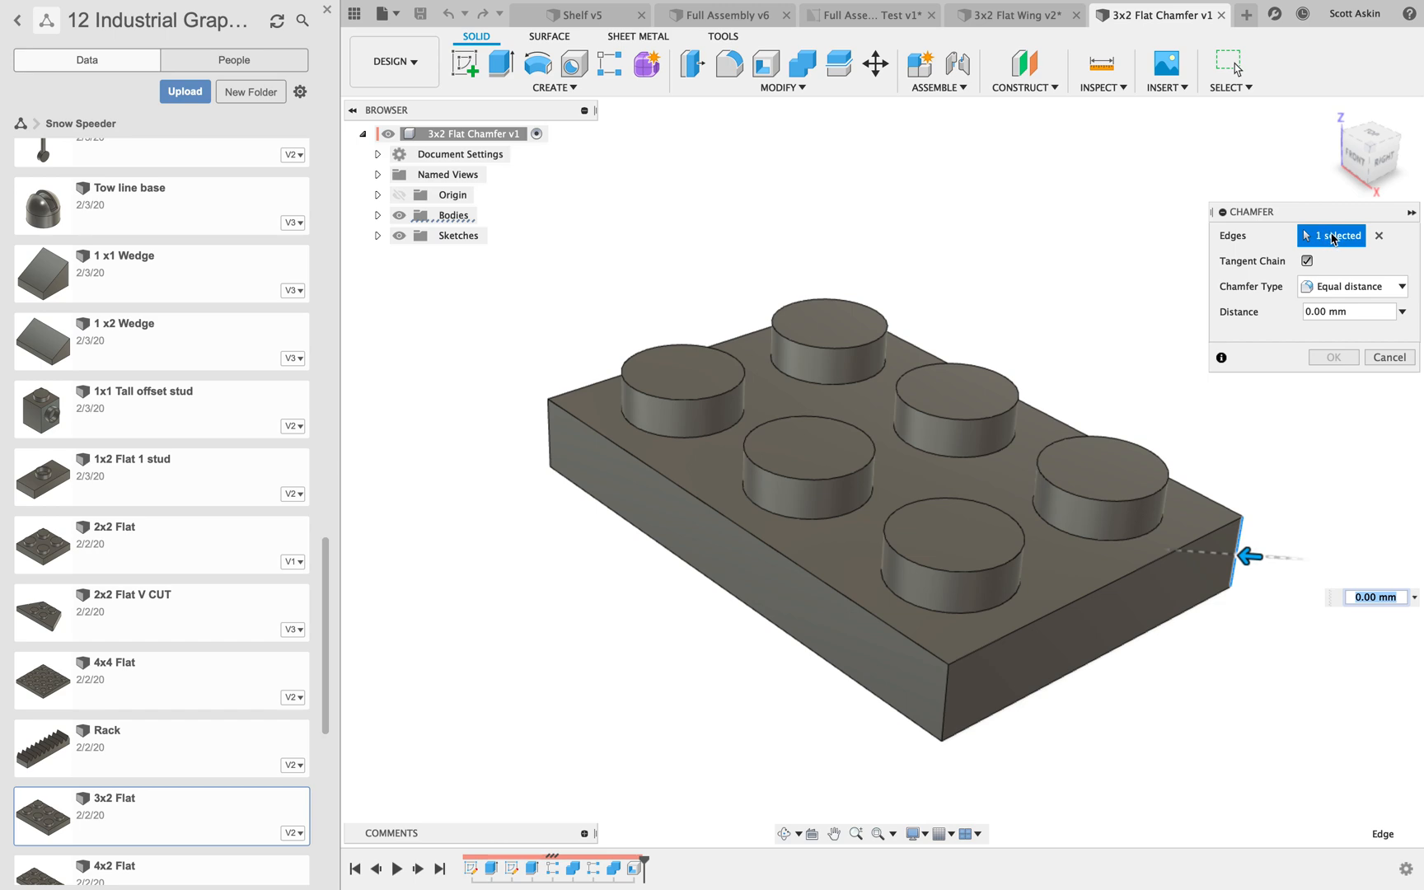
pyautogui.click(1379, 236)
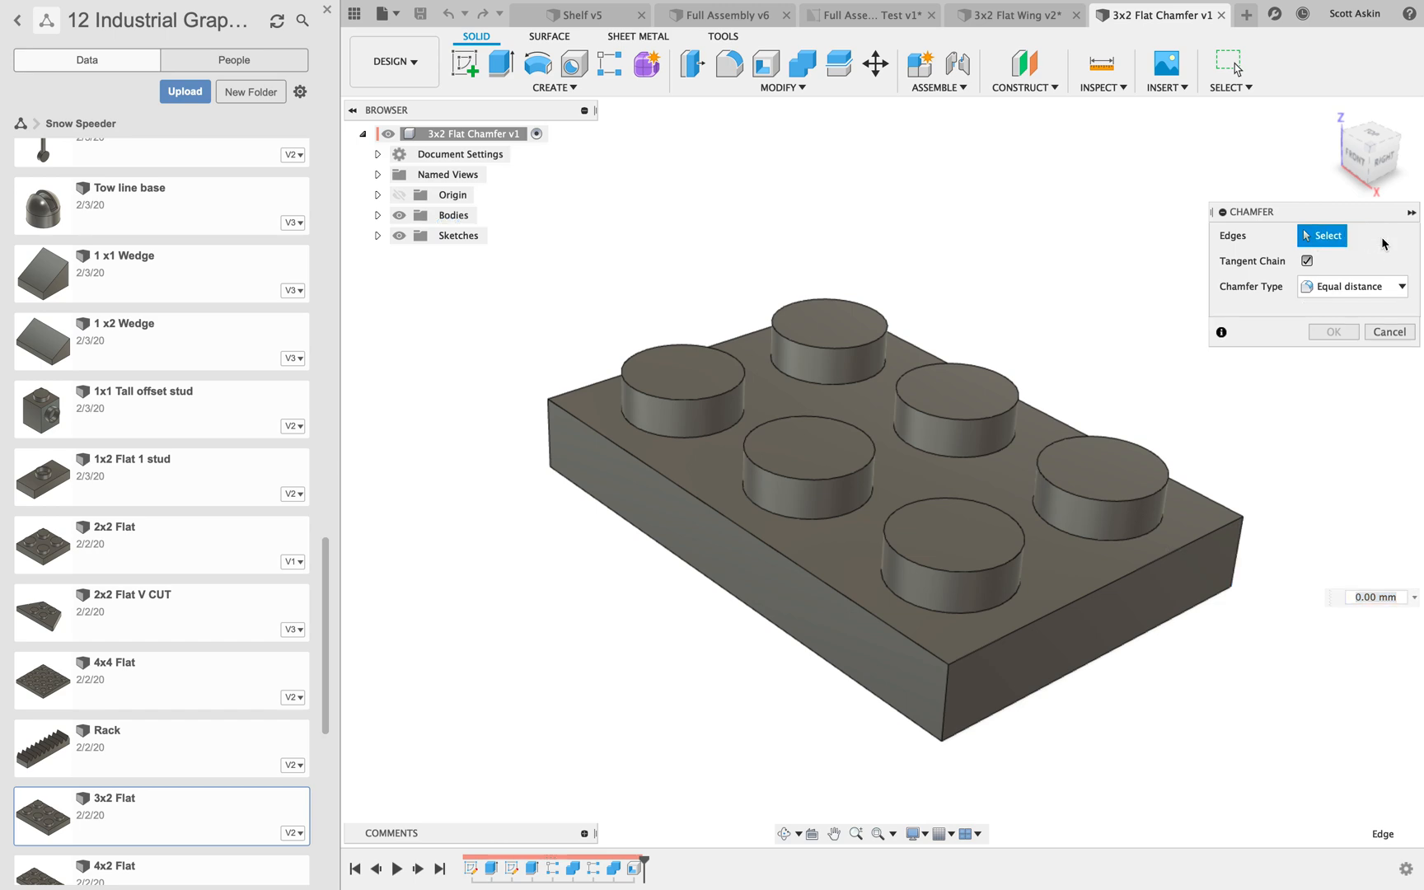
pyautogui.click(1238, 559)
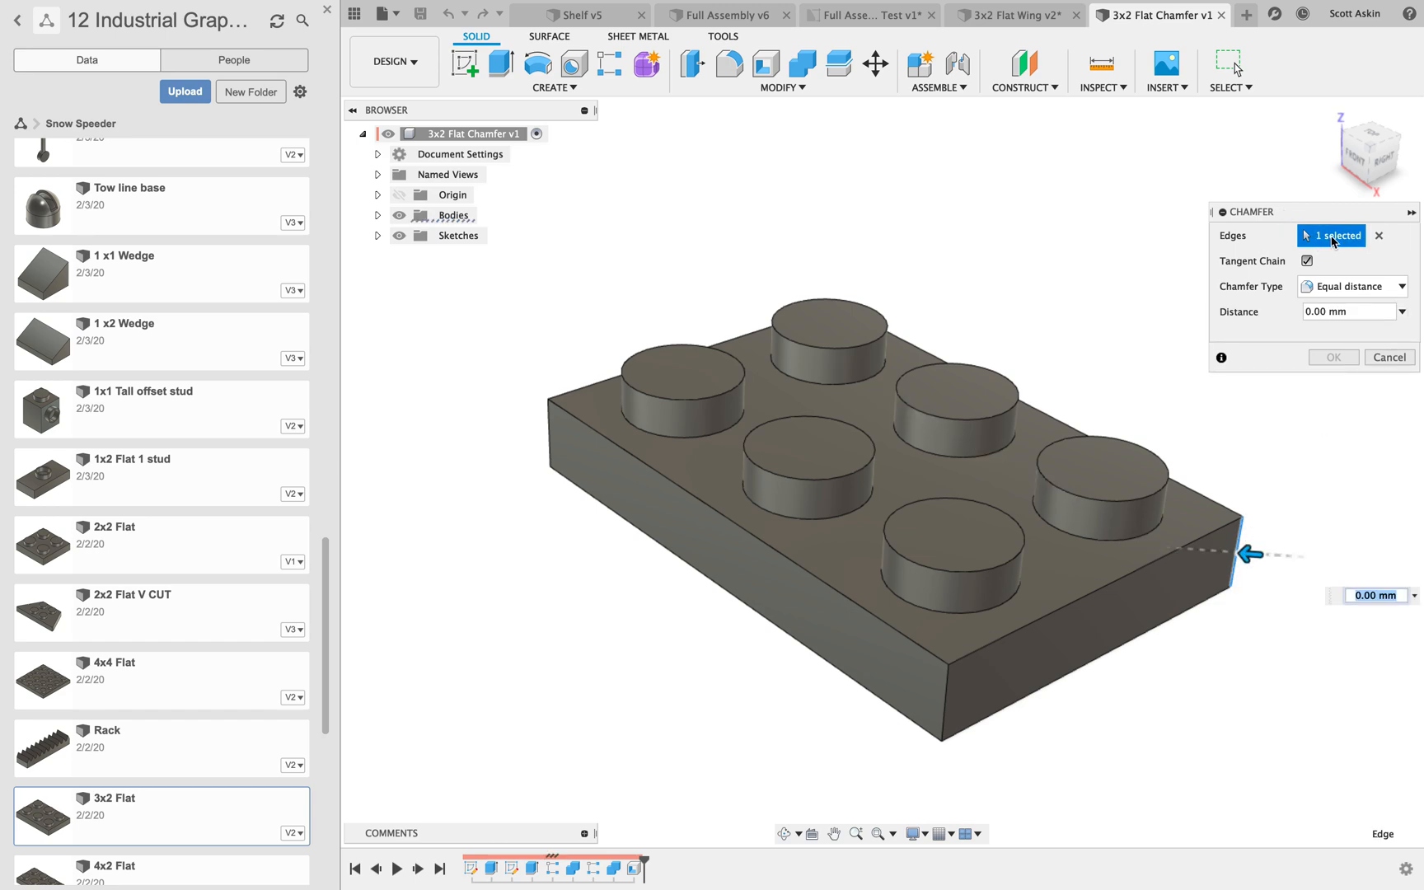
pyautogui.click(948, 695)
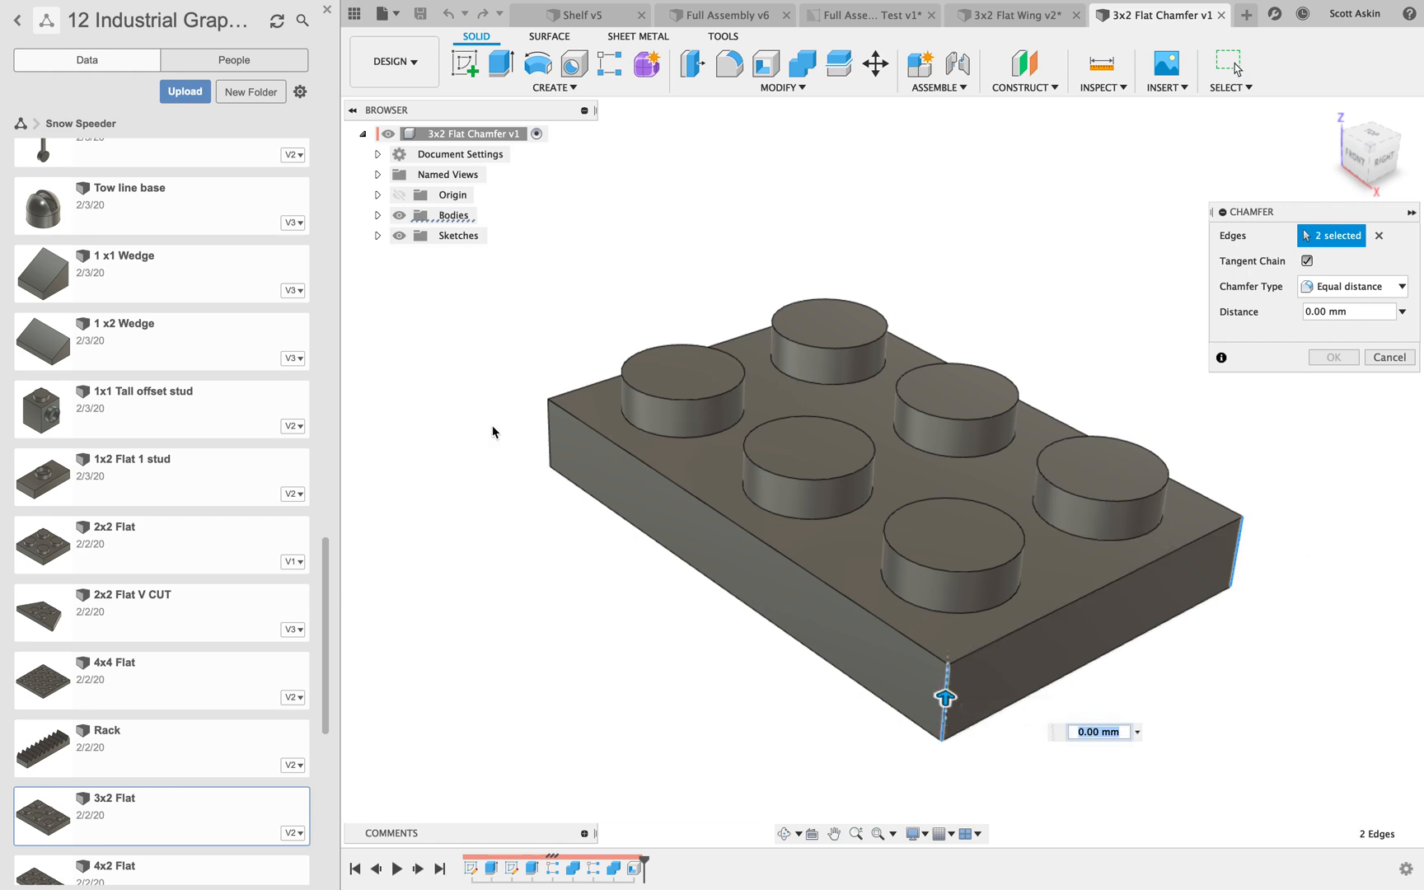
pyautogui.click(549, 428)
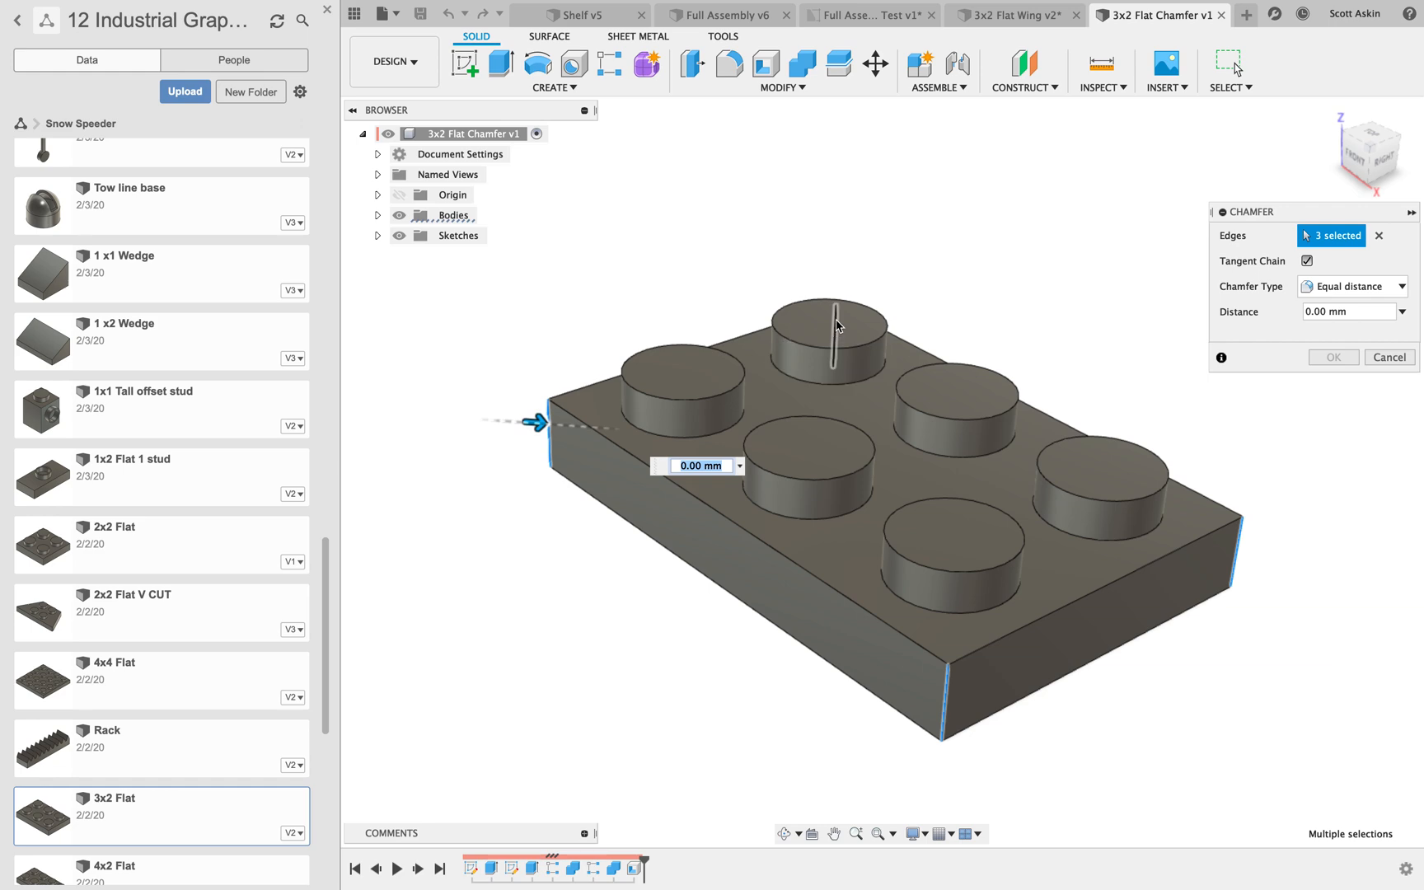
pyautogui.click(870, 317)
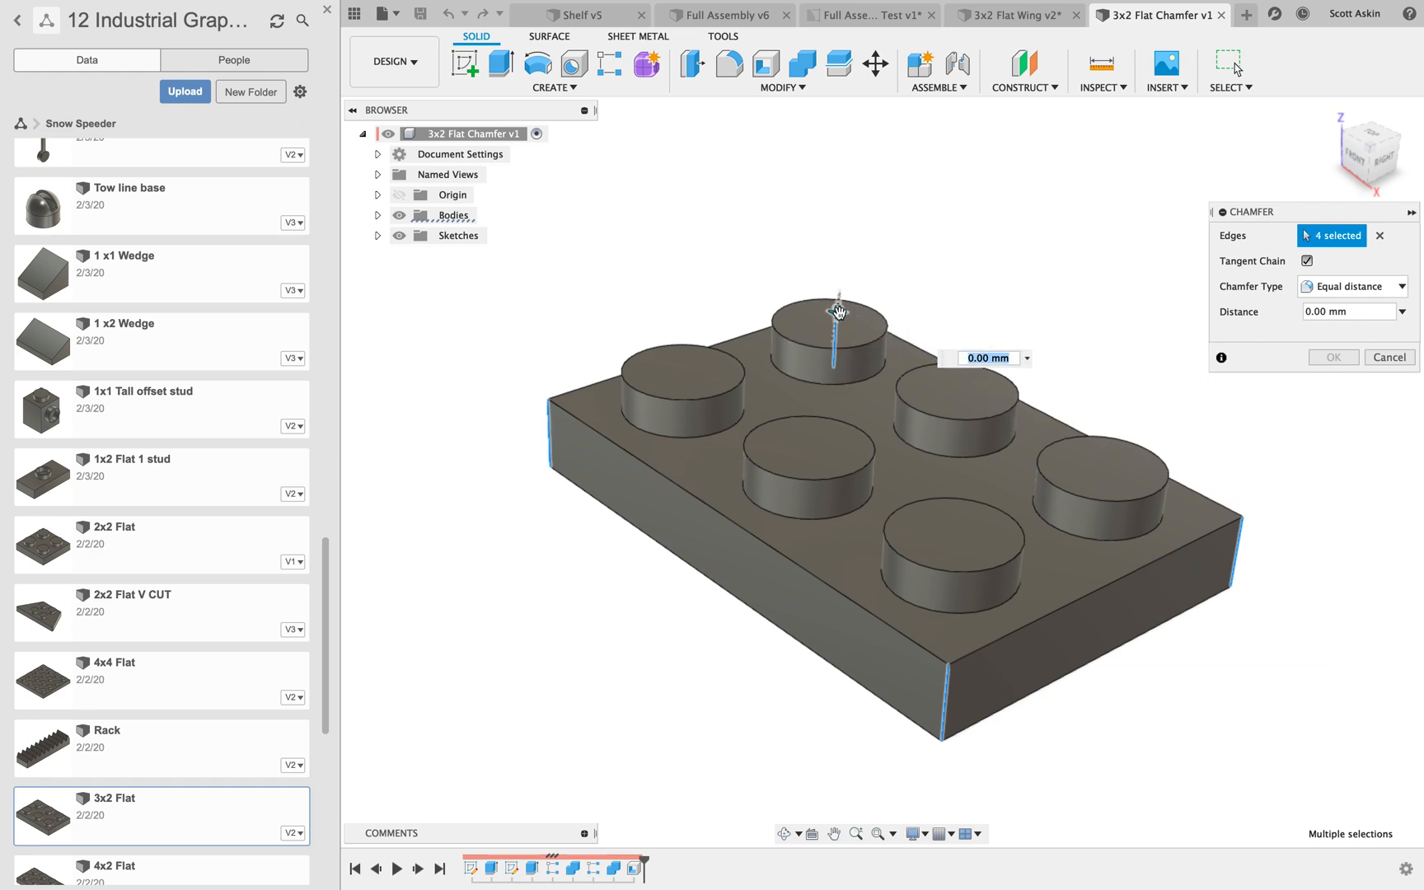
pyautogui.moveTo(838, 312)
pyautogui.mouseDown()
pyautogui.moveTo(838, 359)
pyautogui.moveTo(840, 313)
pyautogui.moveTo(840, 325)
pyautogui.mouseUp()
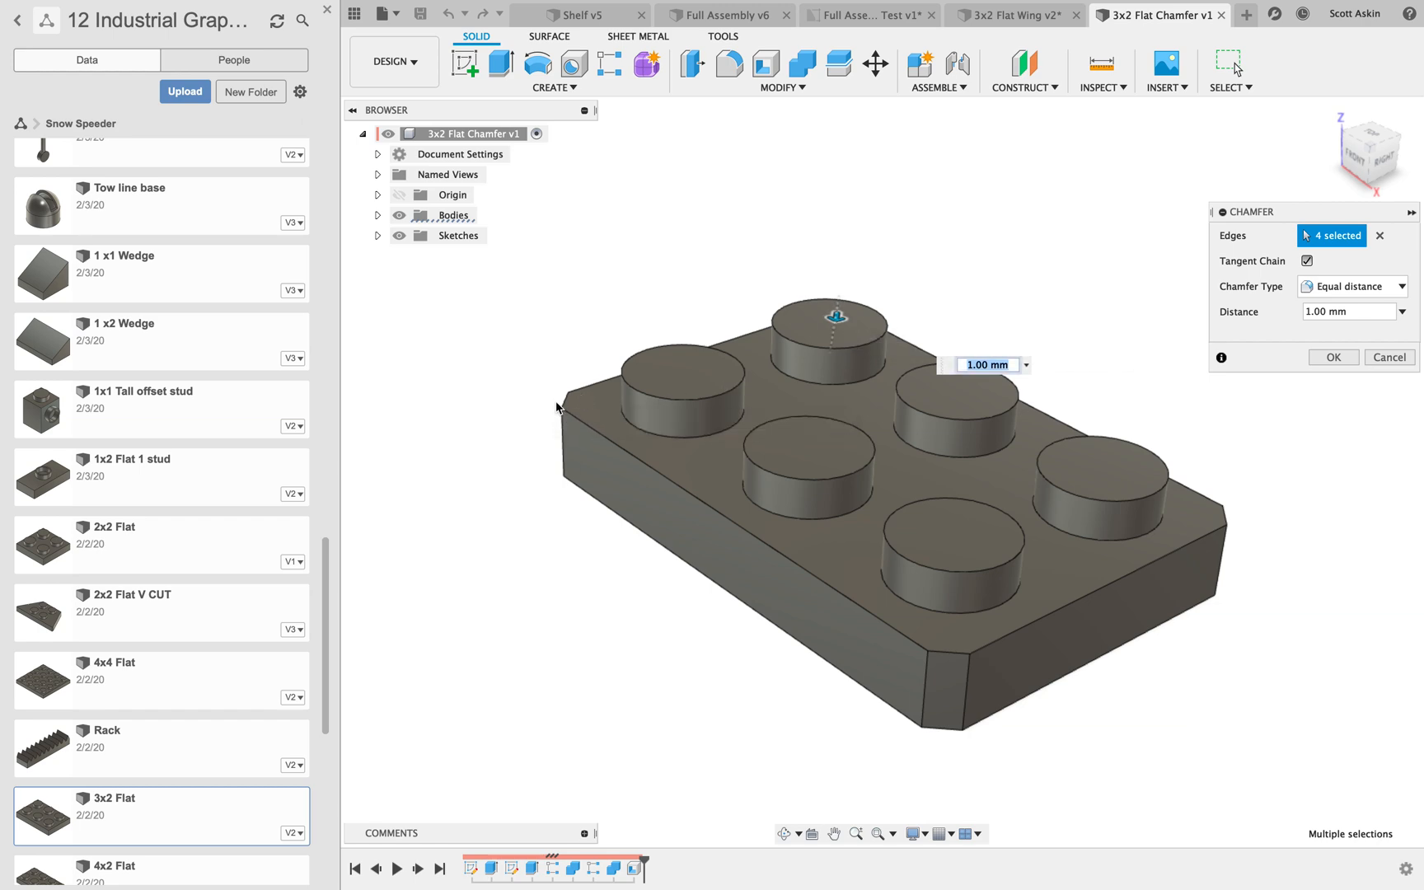
pyautogui.moveTo(835, 316); pyautogui.dragTo(838, 305)
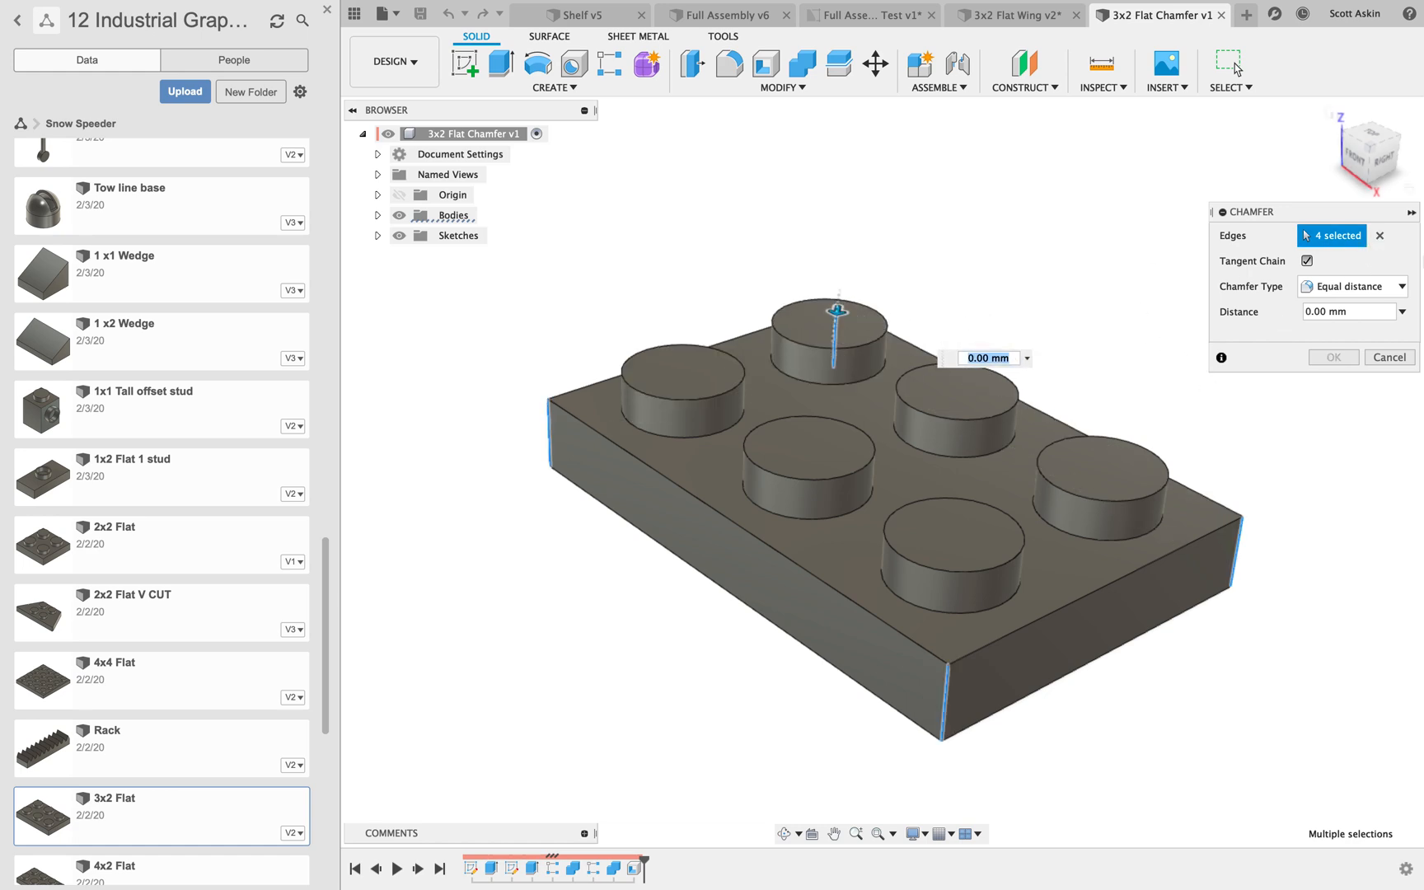
pyautogui.click(1380, 236)
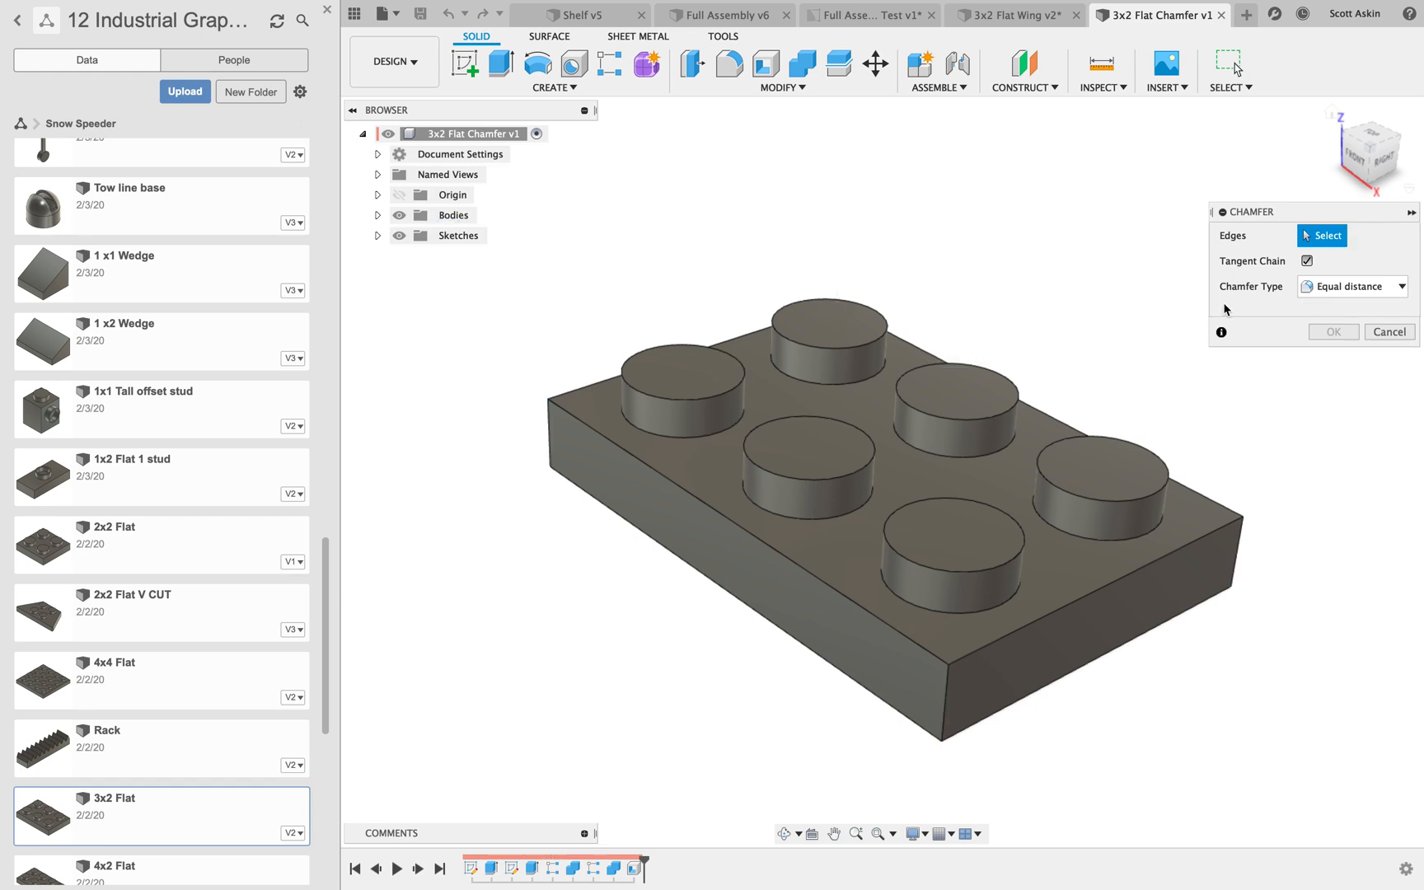
# Preview a two-distance chamfer on the vertical edge at the plate's back-right corner, with distances of 8 mm and 19 mm
pyautogui.click(1241, 539)
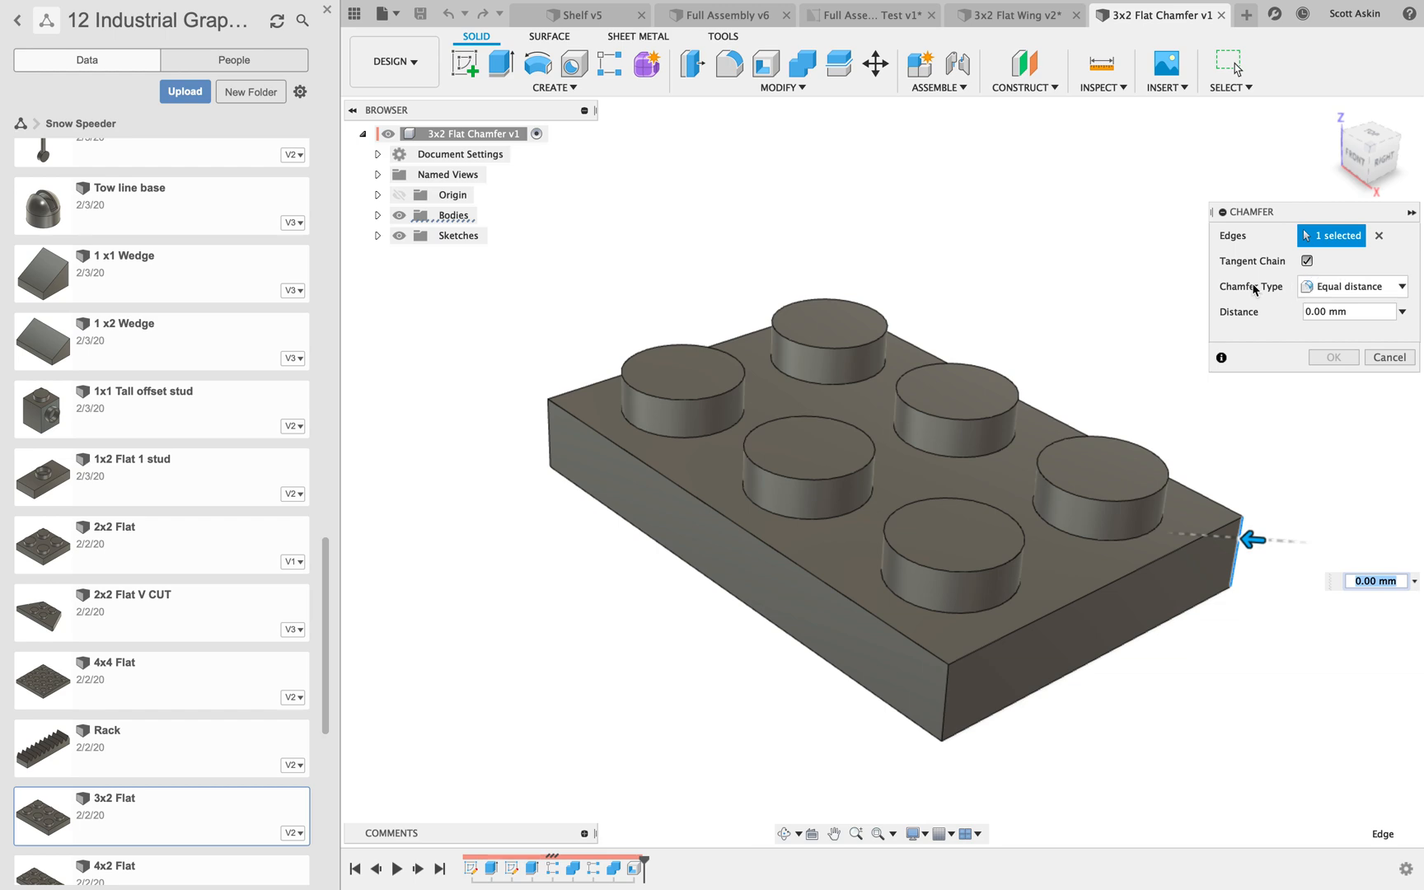
pyautogui.click(1403, 287)
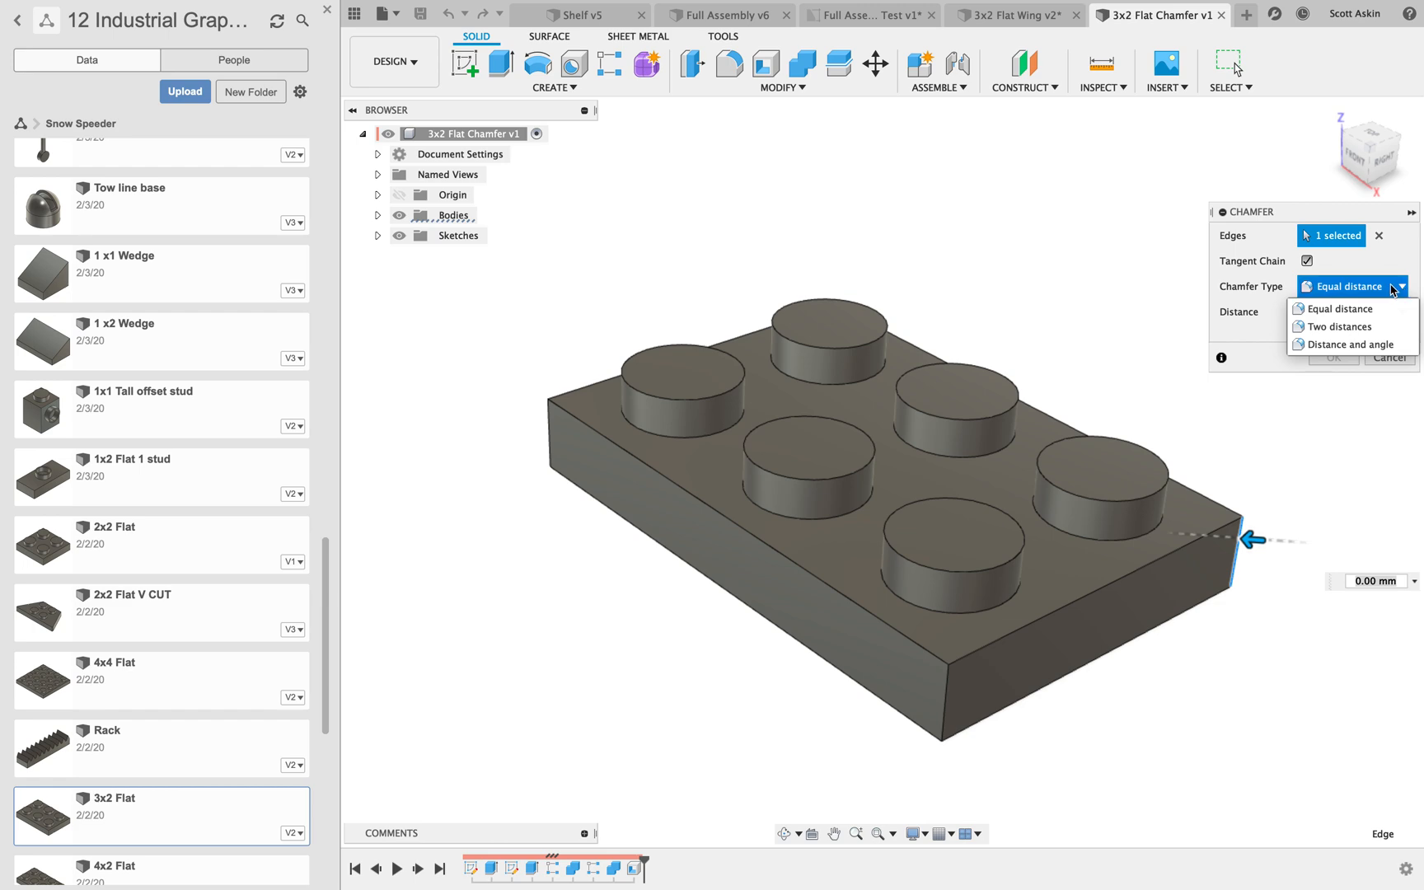
pyautogui.click(1348, 327)
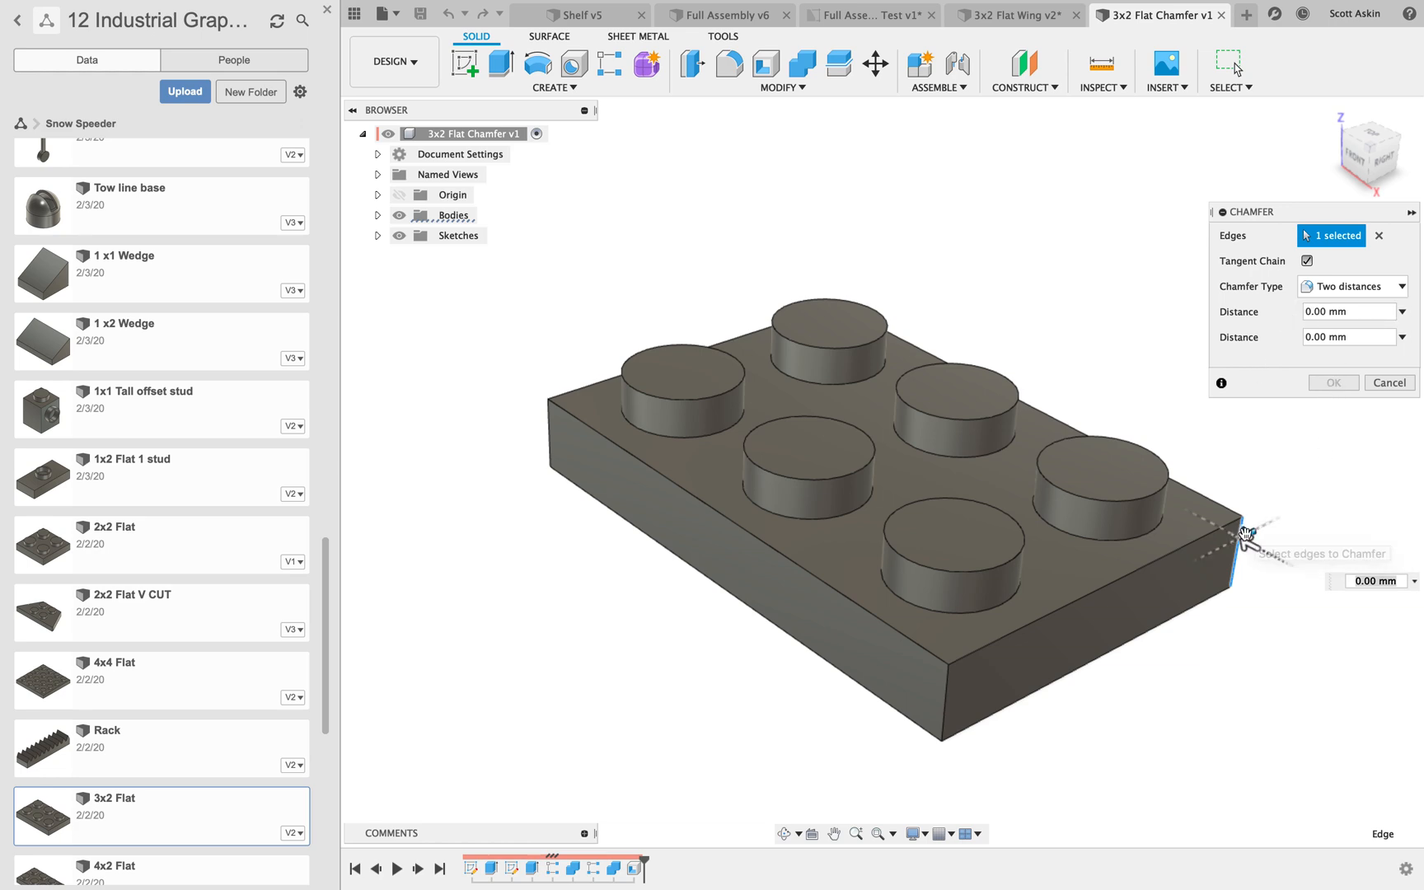
pyautogui.moveTo(1245, 534); pyautogui.dragTo(1109, 601)
pyautogui.moveTo(1249, 544); pyautogui.dragTo(915, 364)
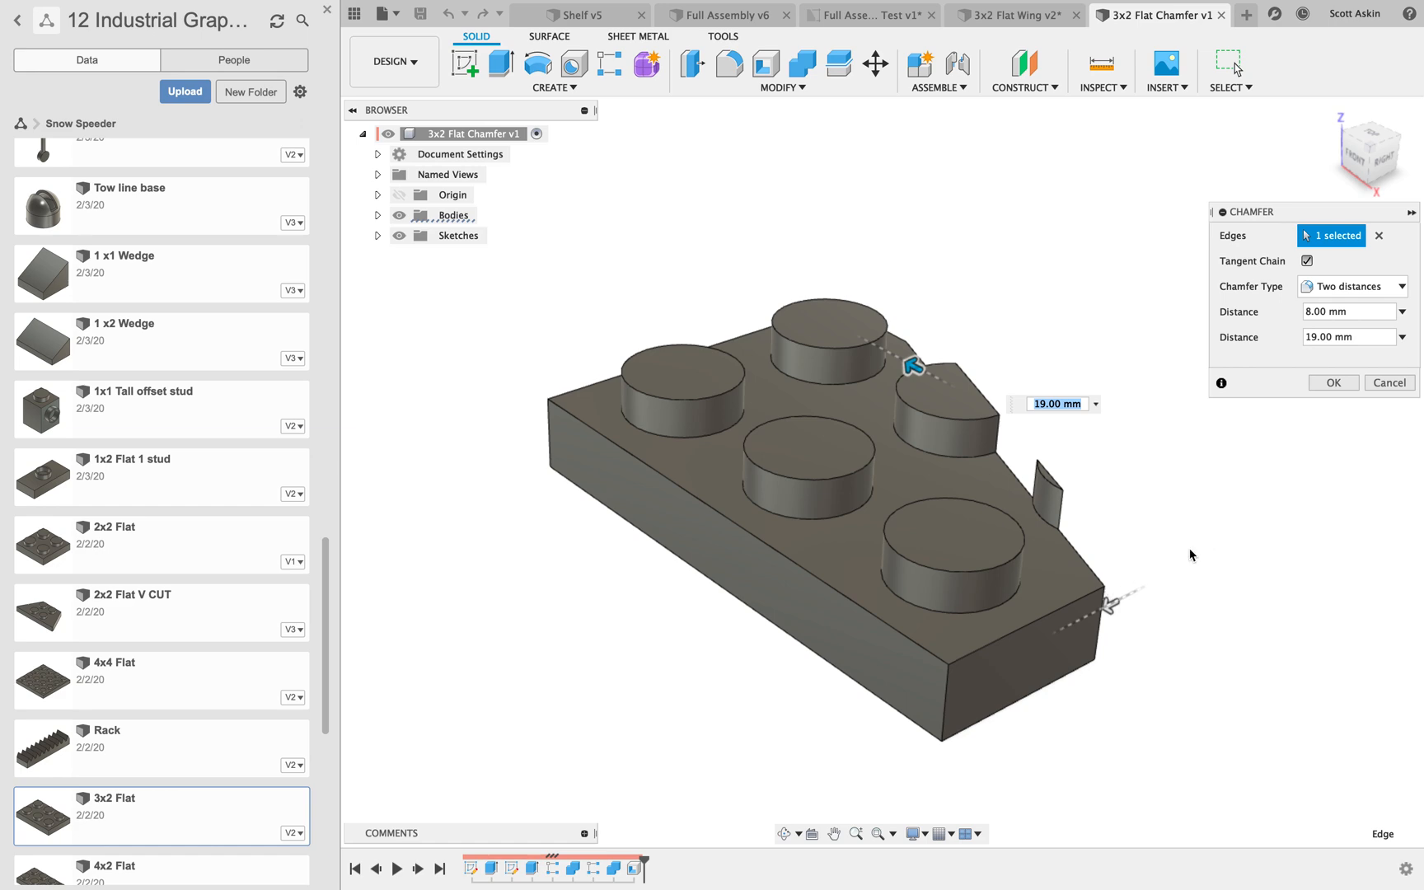
# Set the chamfer's first distance, along the plate's short end, to 7.9 mm
pyautogui.moveTo(1112, 598)
pyautogui.keyDown('shift'); pyautogui.mouseDown(button='middle')
pyautogui.moveTo(1055, 540)
pyautogui.moveTo(1072, 560)
pyautogui.mouseUp(button='middle'); pyautogui.keyUp('shift')
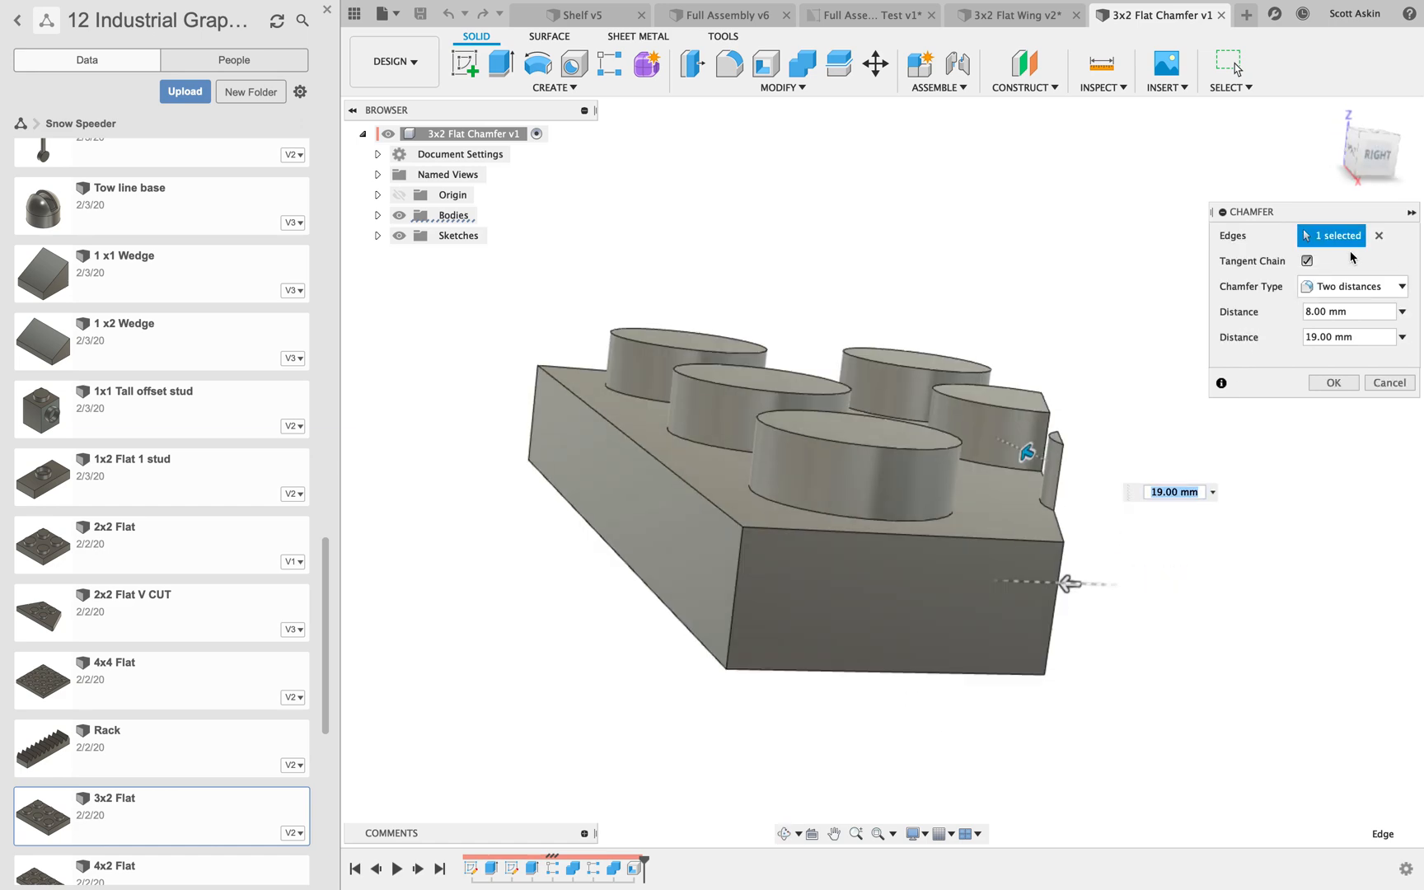
pyautogui.click(1375, 157)
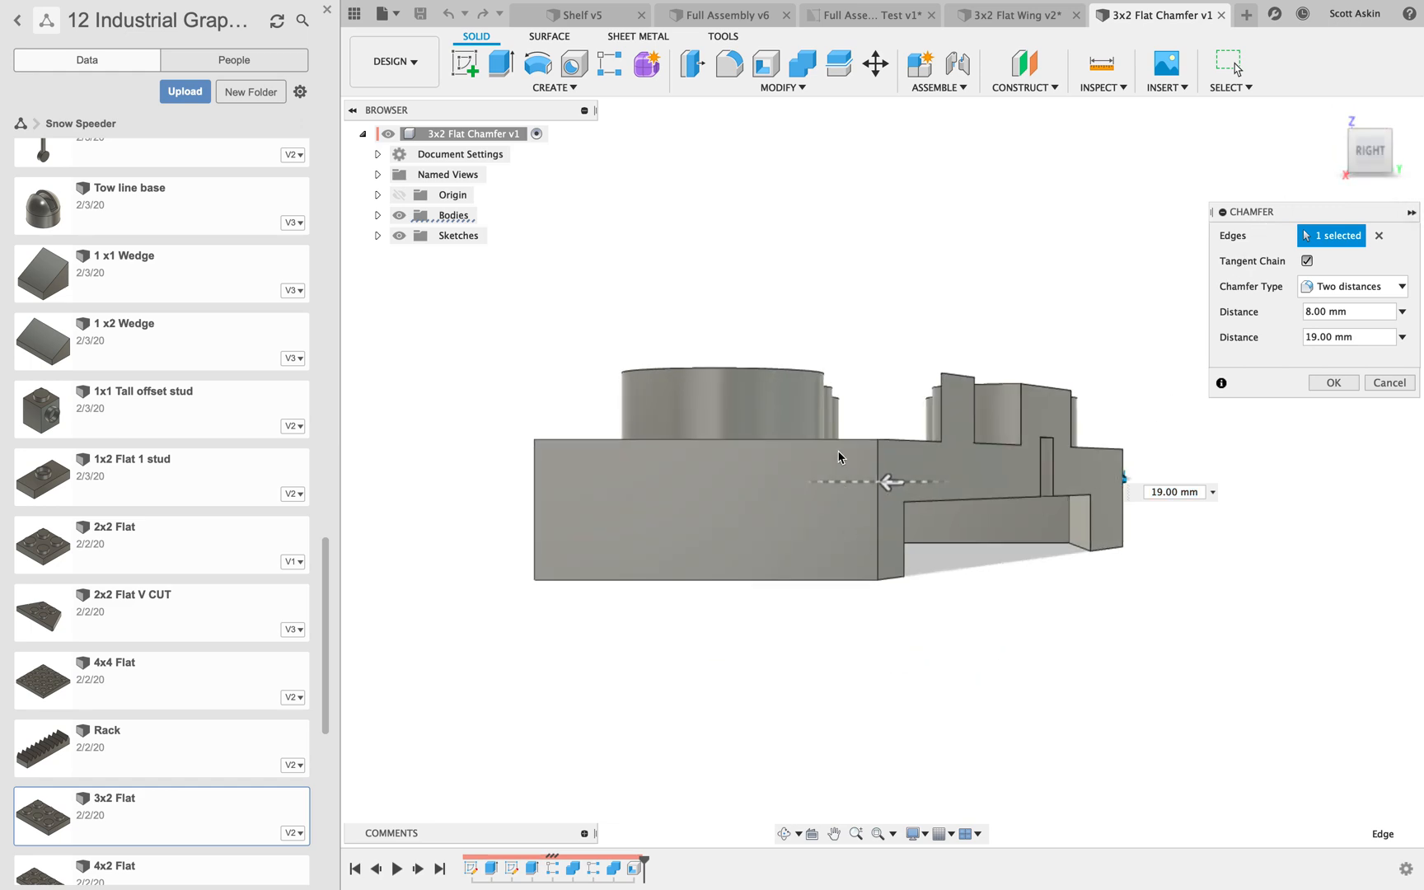
pyautogui.scroll(-3, 1027, 478)
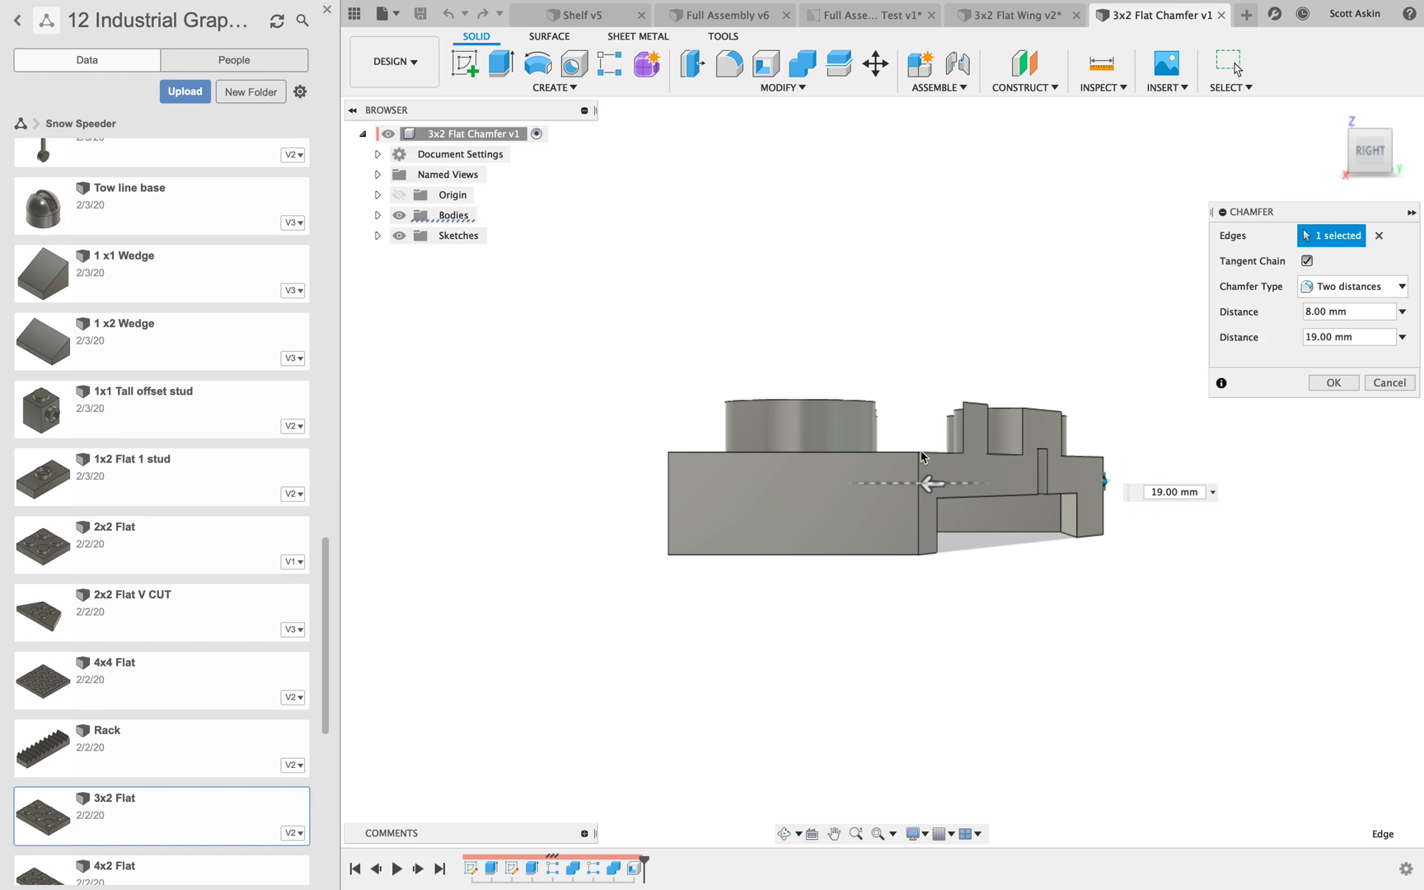
pyautogui.click(1352, 311)
pyautogui.moveTo(1352, 312); pyautogui.dragTo(1301, 317)
pyautogui.write('7.9')
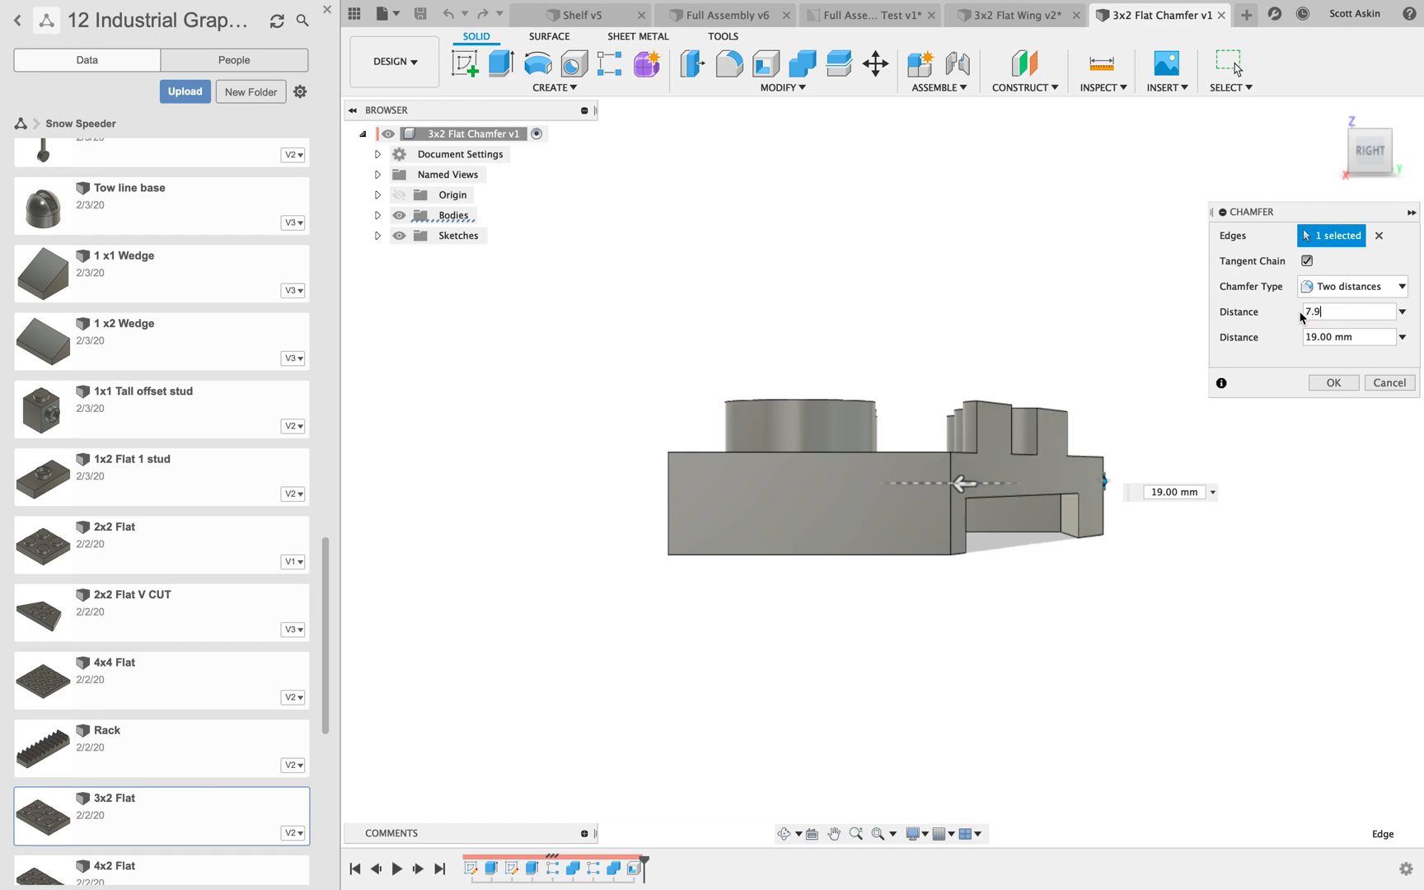
# Try 7.9*3 as the chamfer's second distance, reduce it to 23 mm and apply the chamfer
pyautogui.click(1366, 336)
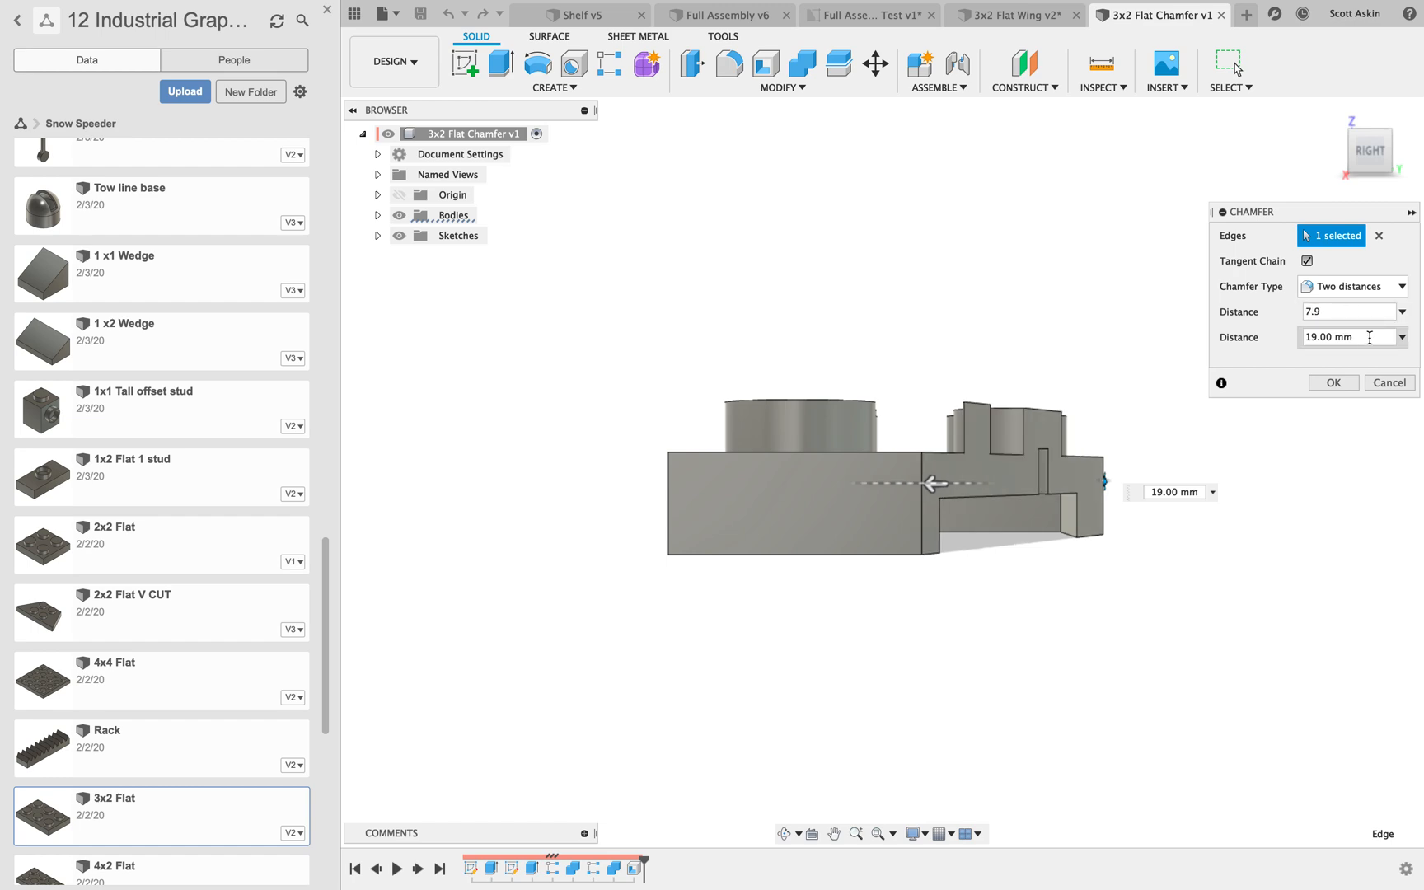
pyautogui.click(1381, 336)
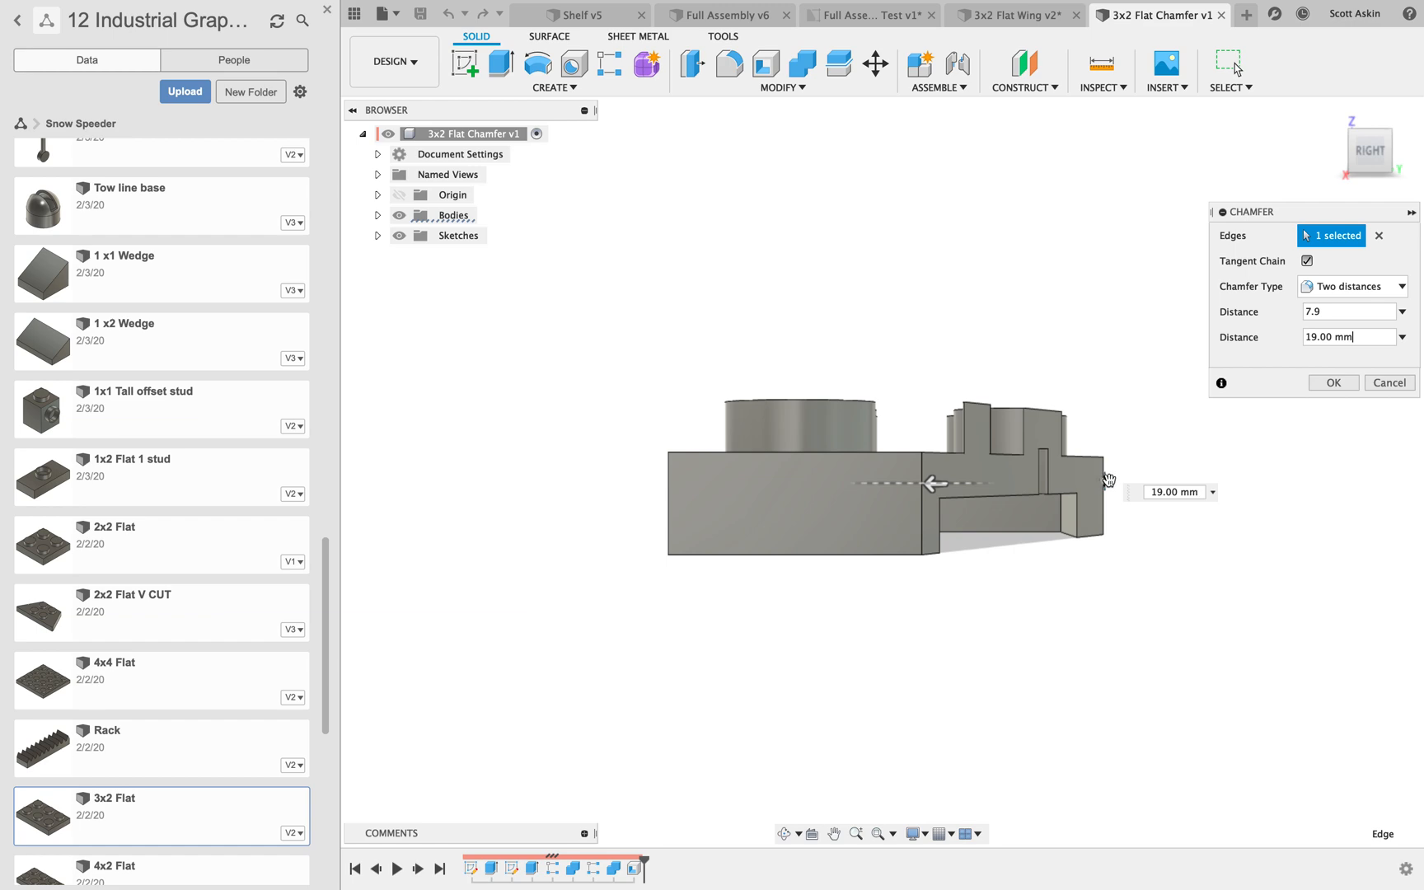
pyautogui.keyDown('shift'); pyautogui.moveTo(1114, 545); pyautogui.dragTo(1033, 563, button='middle'); pyautogui.keyUp('shift')
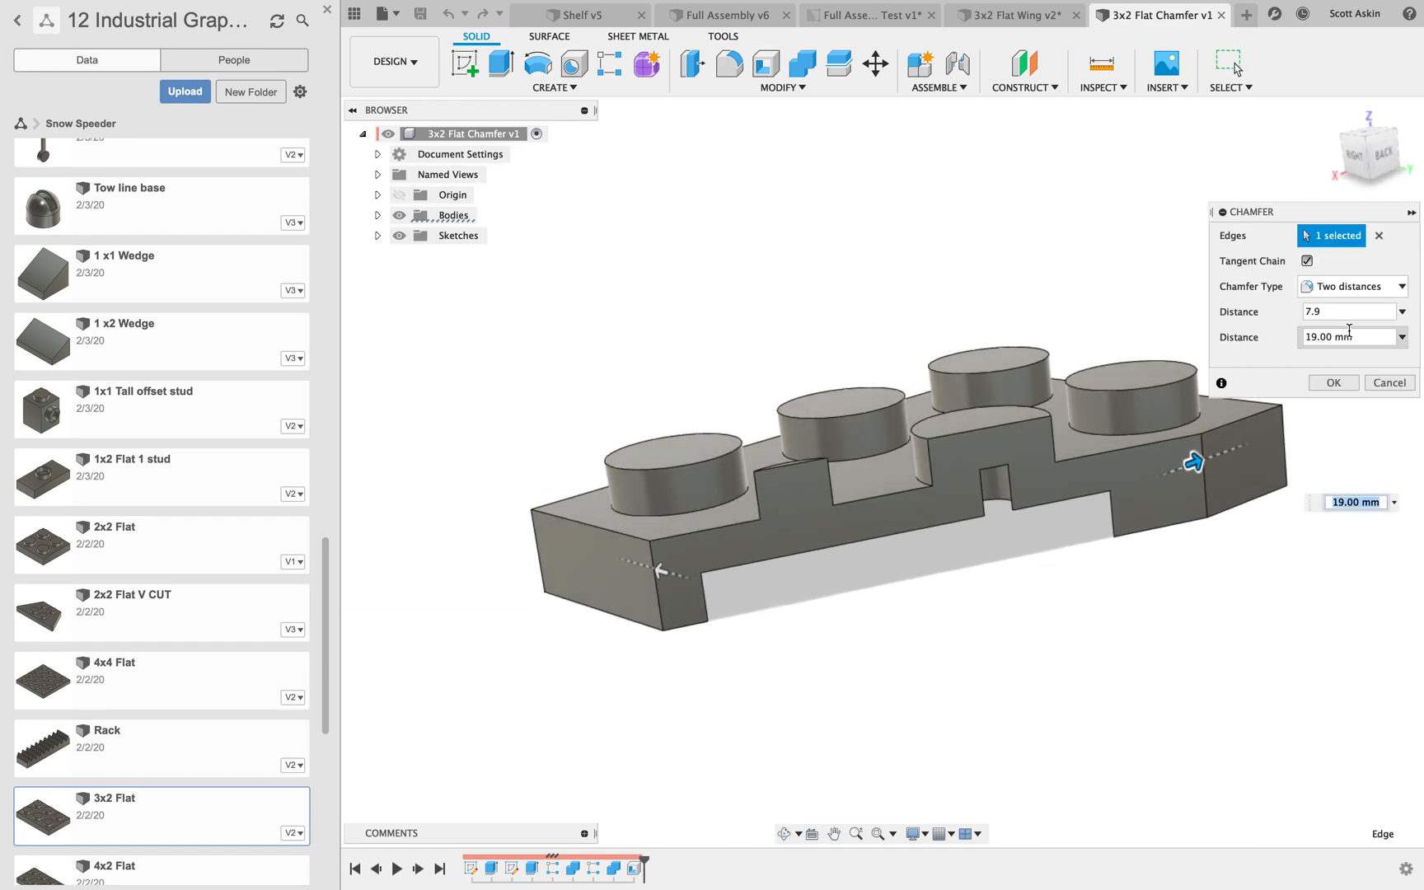
pyautogui.moveTo(1303, 337); pyautogui.dragTo(1345, 341)
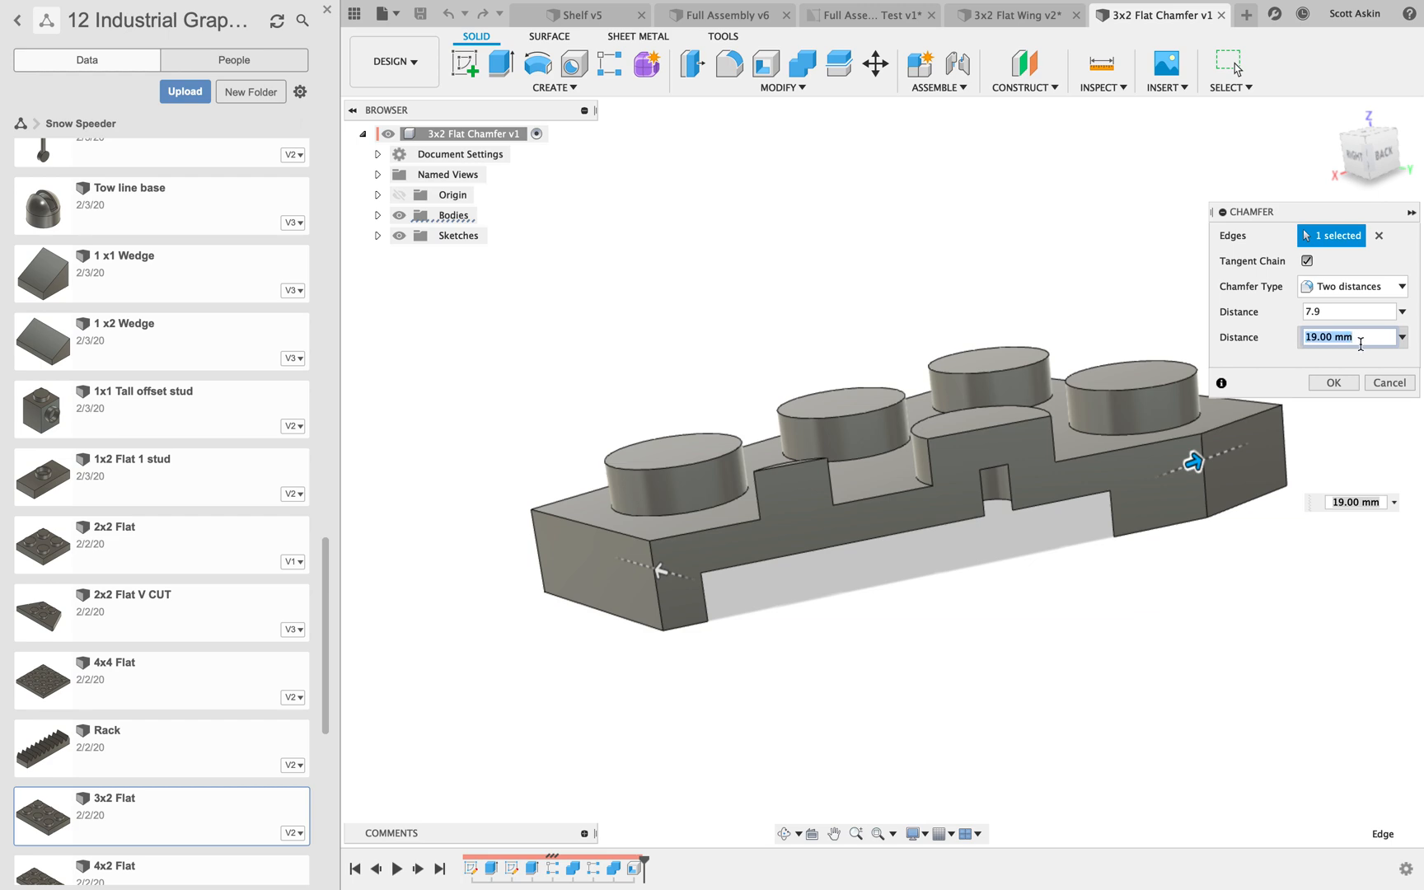
pyautogui.write('7.9*3')
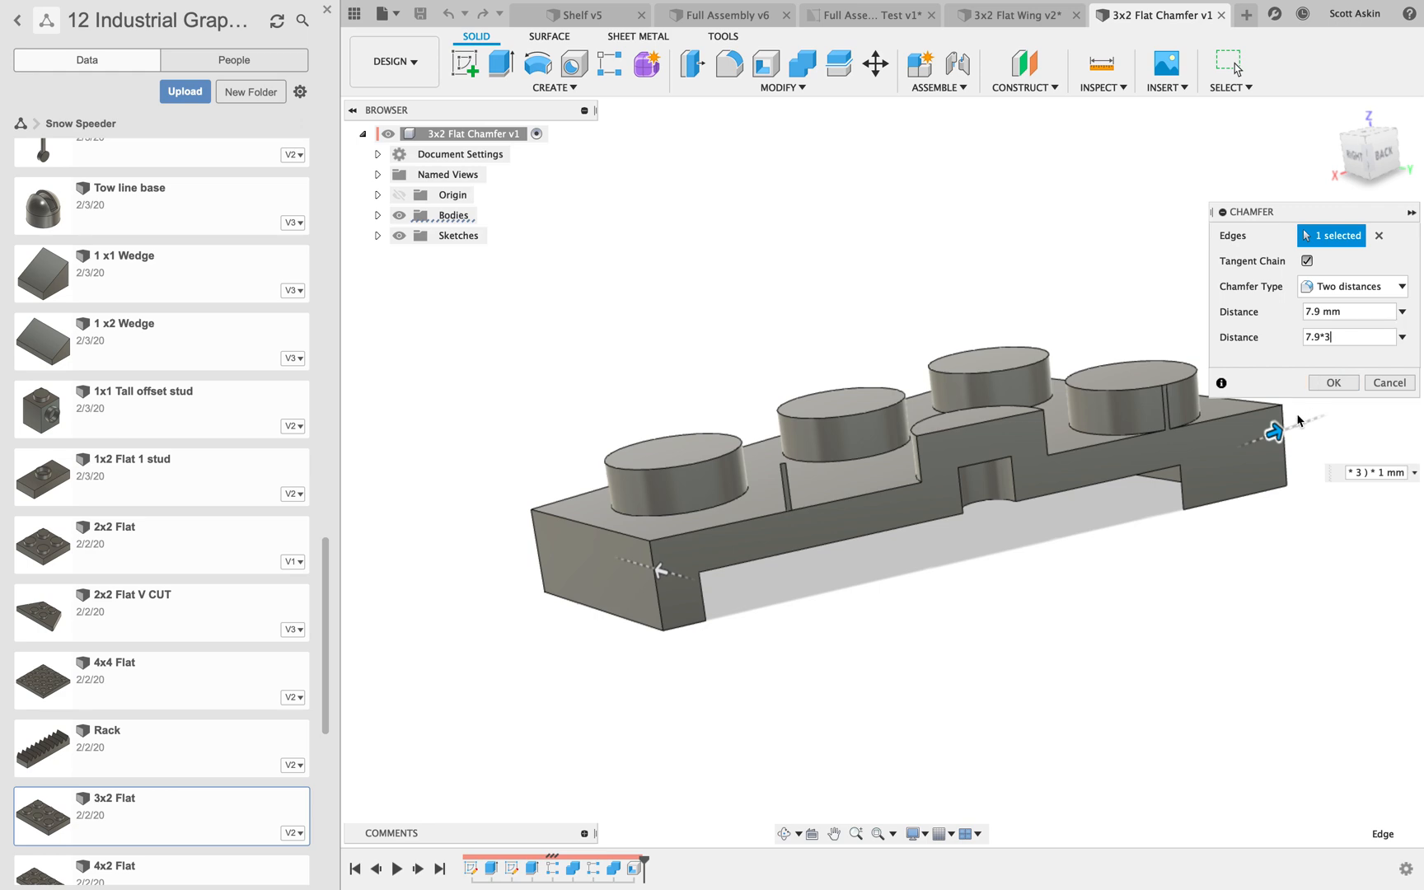
pyautogui.moveTo(1280, 430); pyautogui.dragTo(1270, 435)
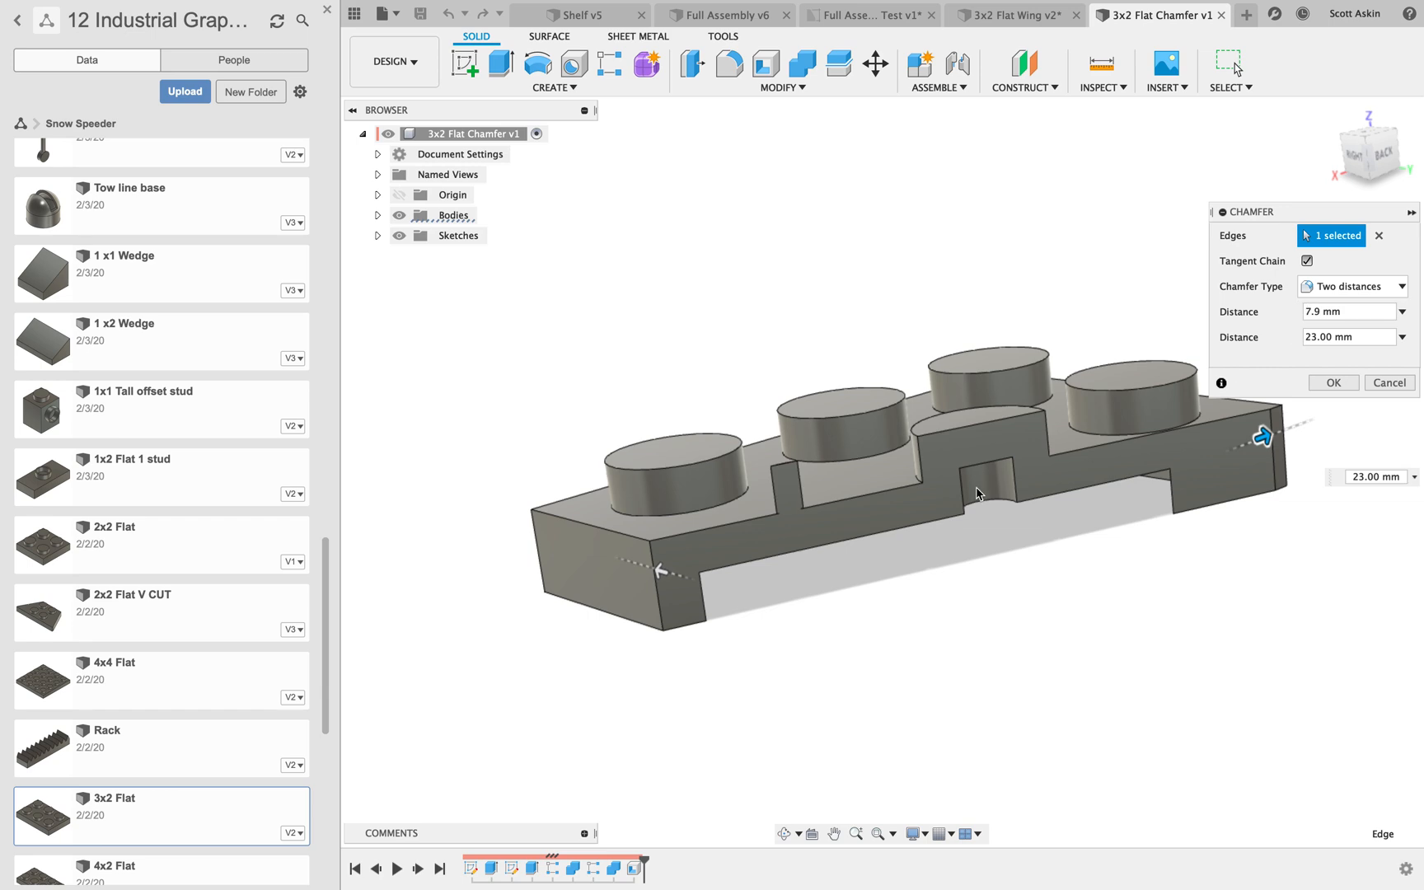
pyautogui.click(1333, 384)
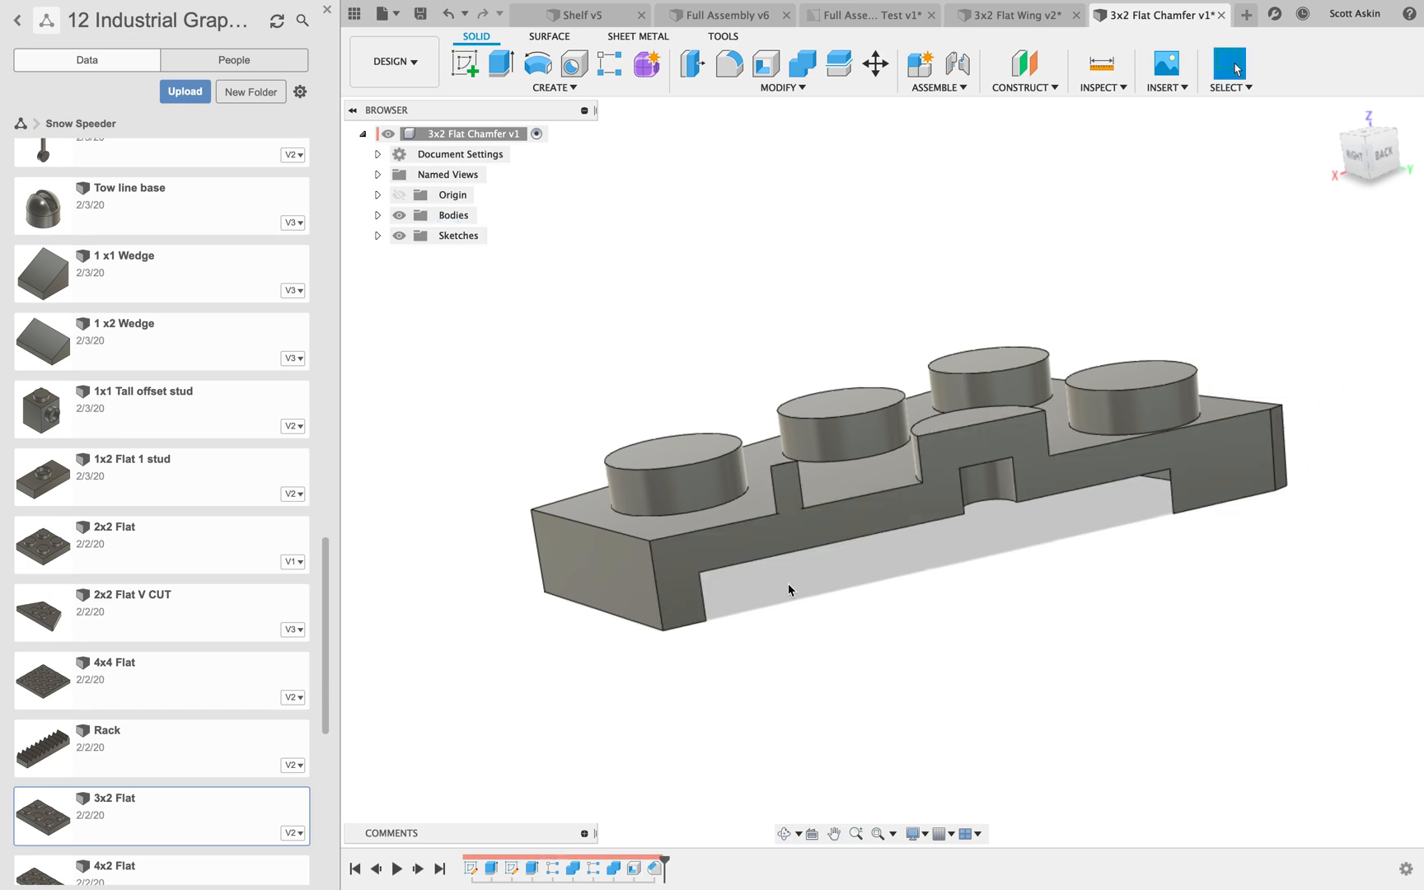
# Sketch a rectangle on the plate's short end face plane, from the face's upper inner corner outward past the chamfered side and above the studs
pyautogui.keyDown('shift'); pyautogui.moveTo(814, 606); pyautogui.dragTo(753, 610, button='middle'); pyautogui.keyUp('shift')
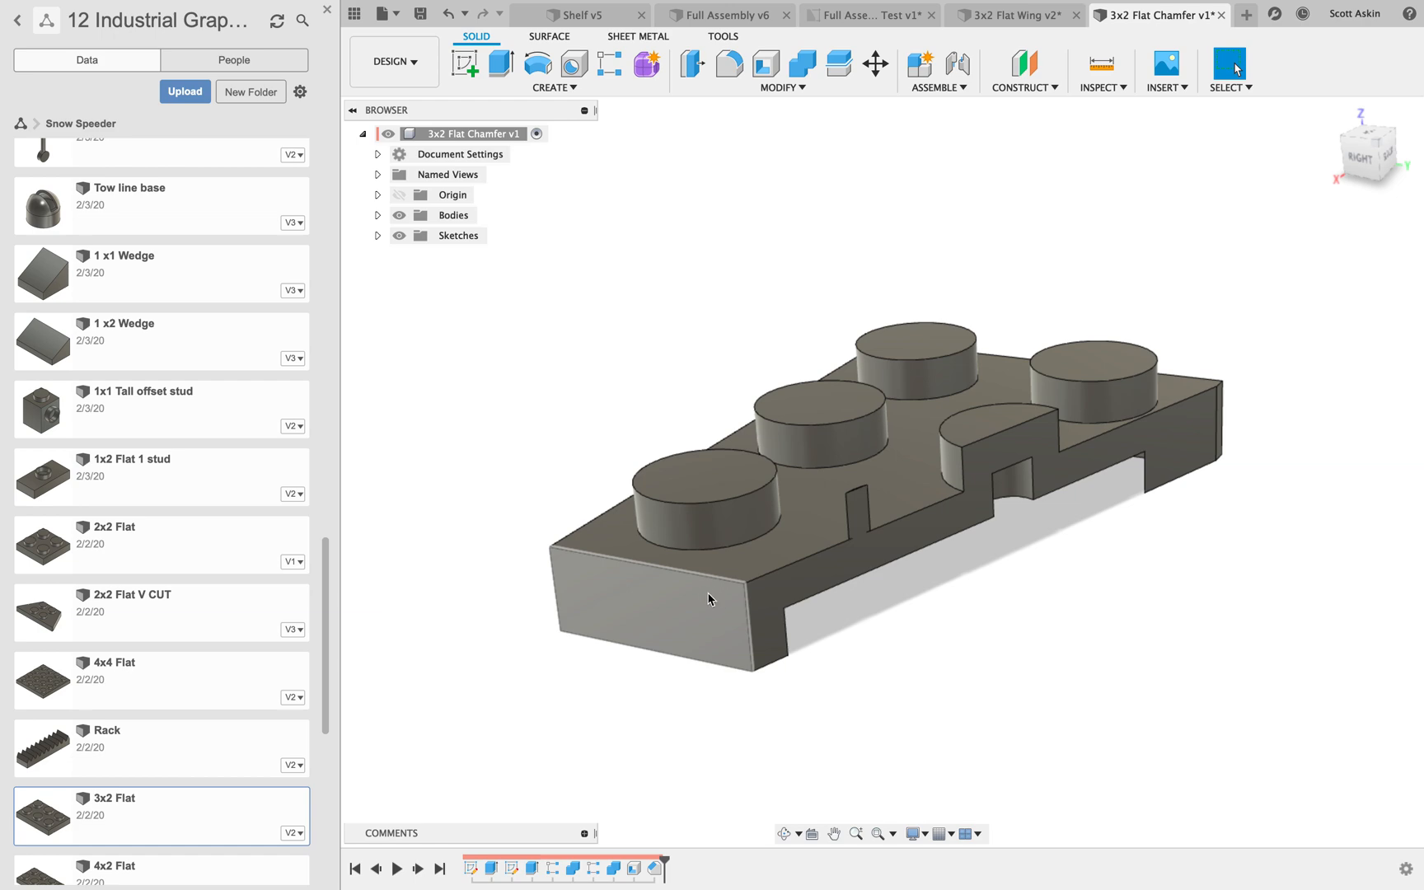
pyautogui.click(651, 605)
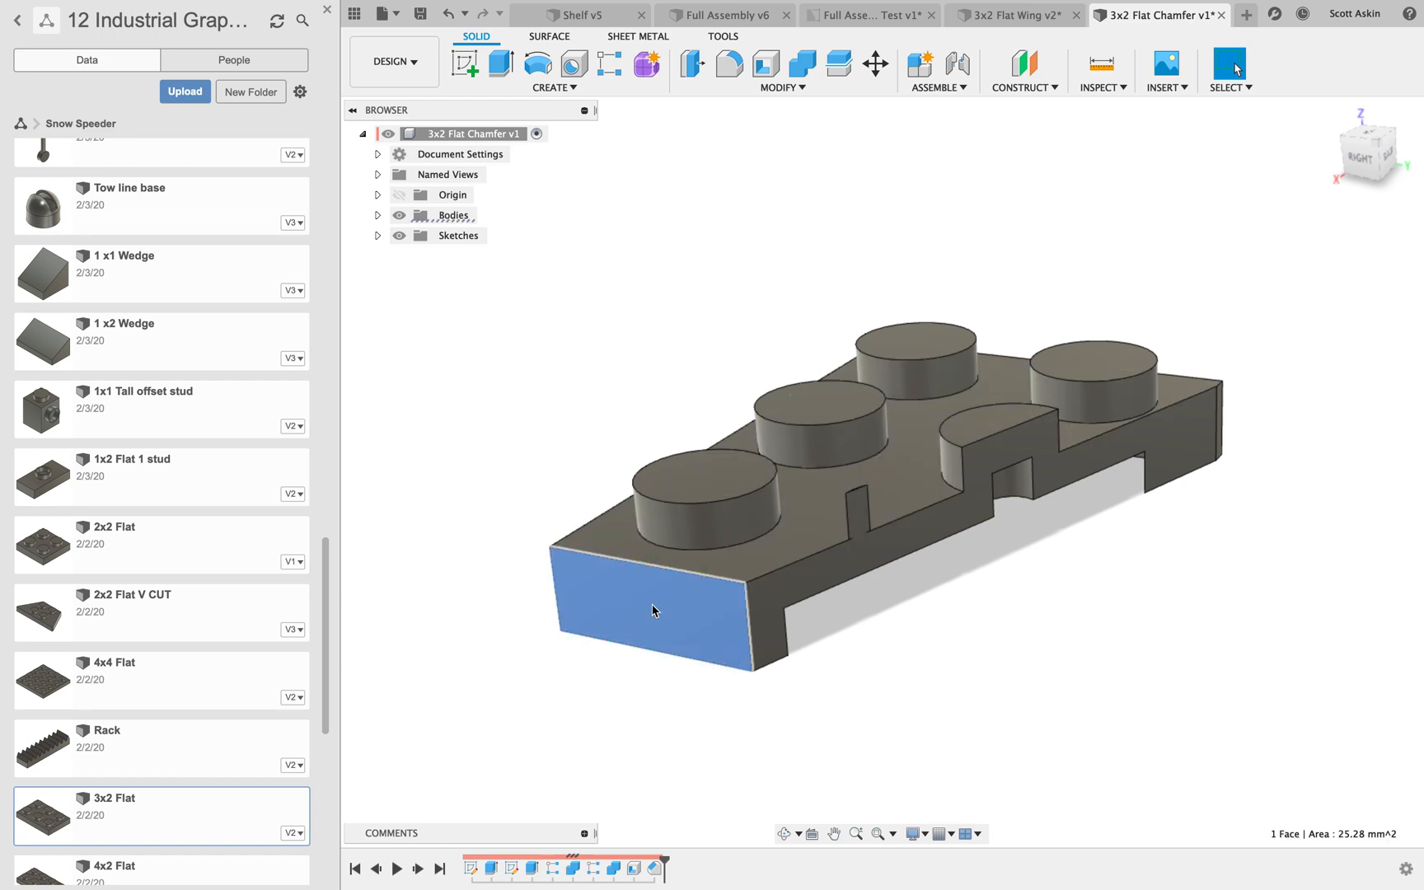
pyautogui.click(466, 65)
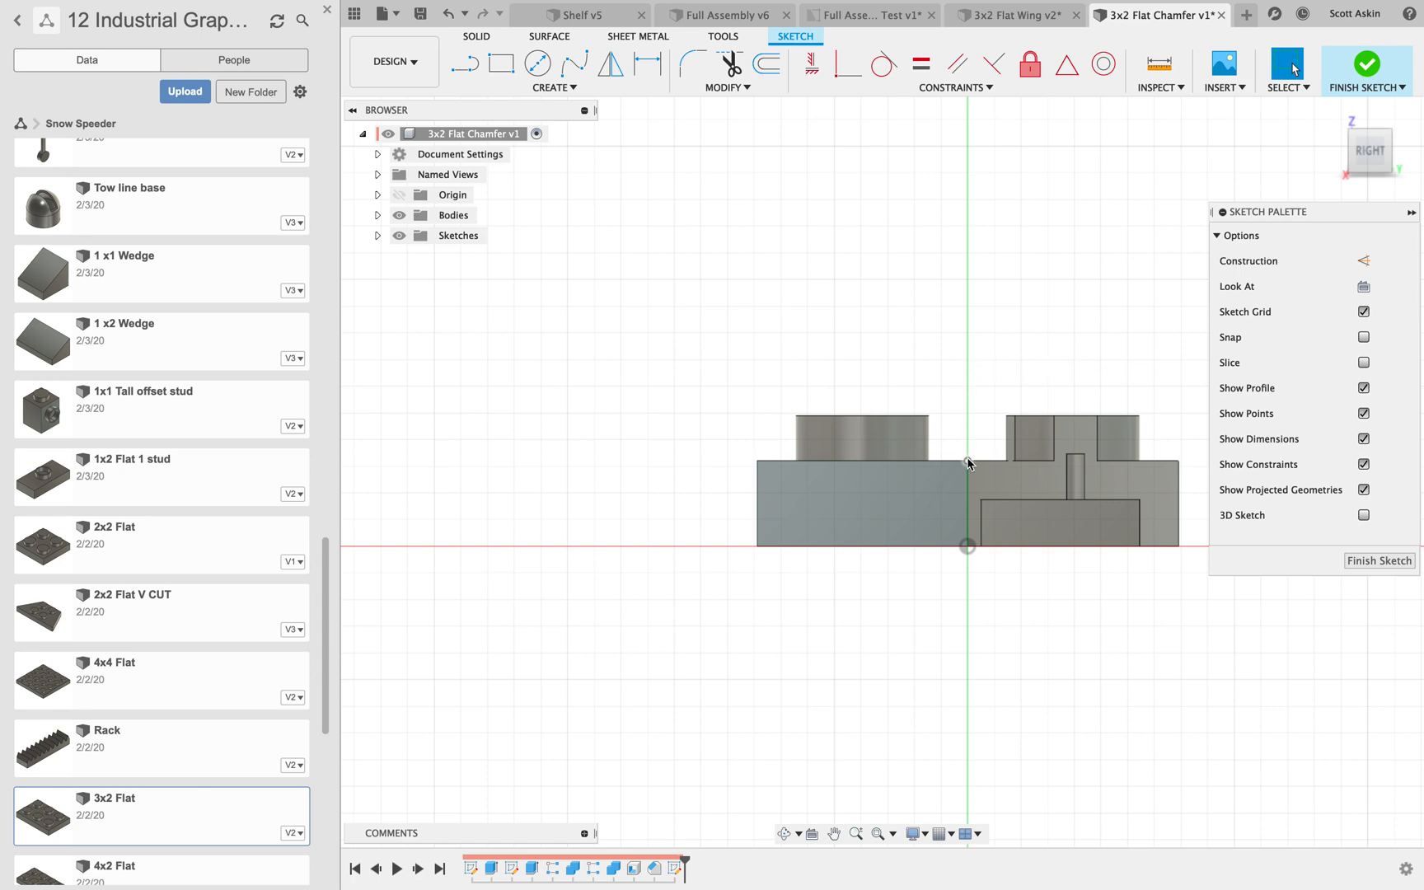
pyautogui.click(501, 63)
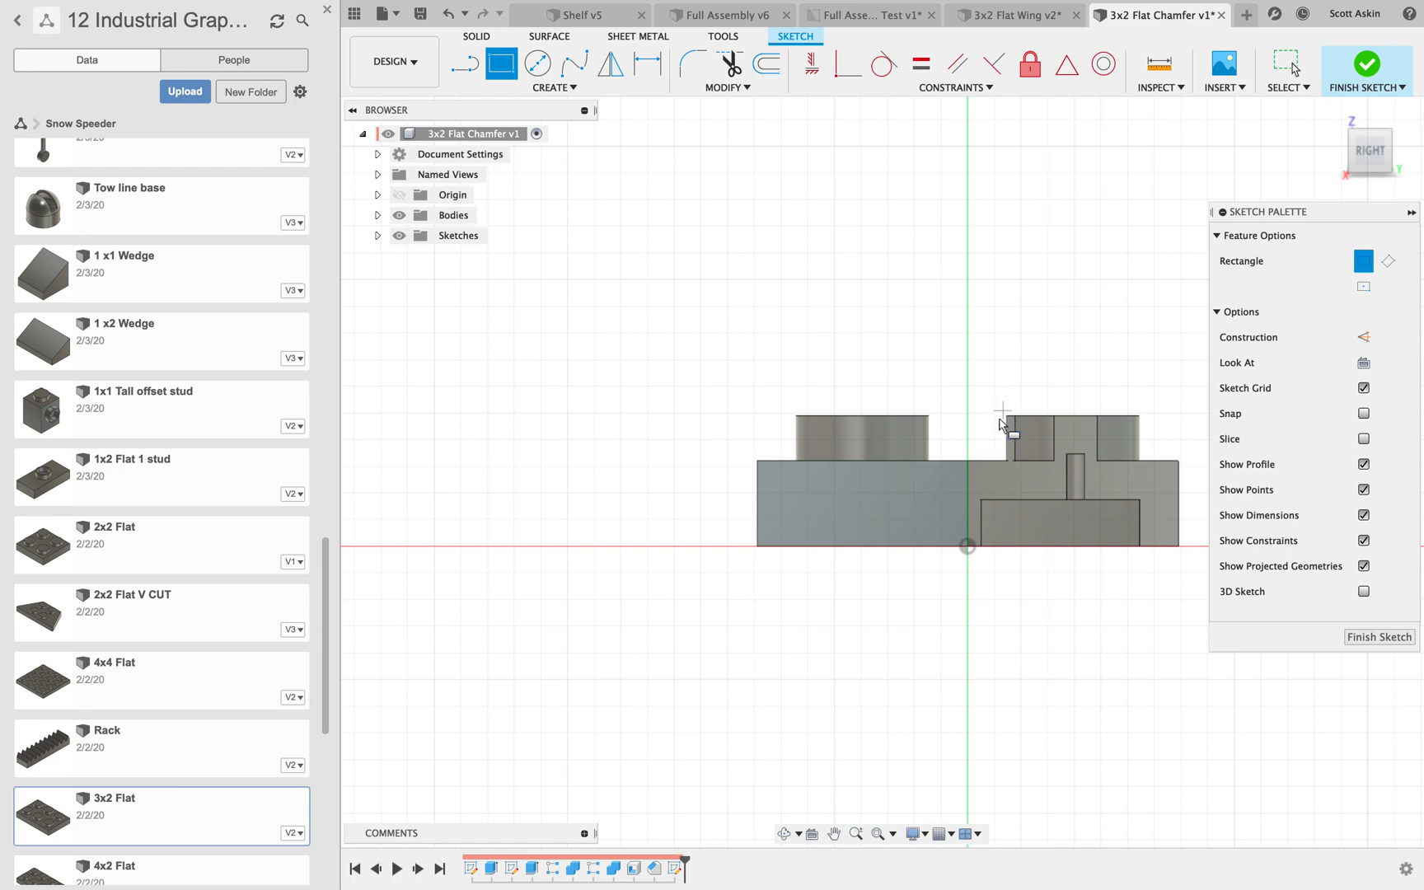
pyautogui.click(969, 463)
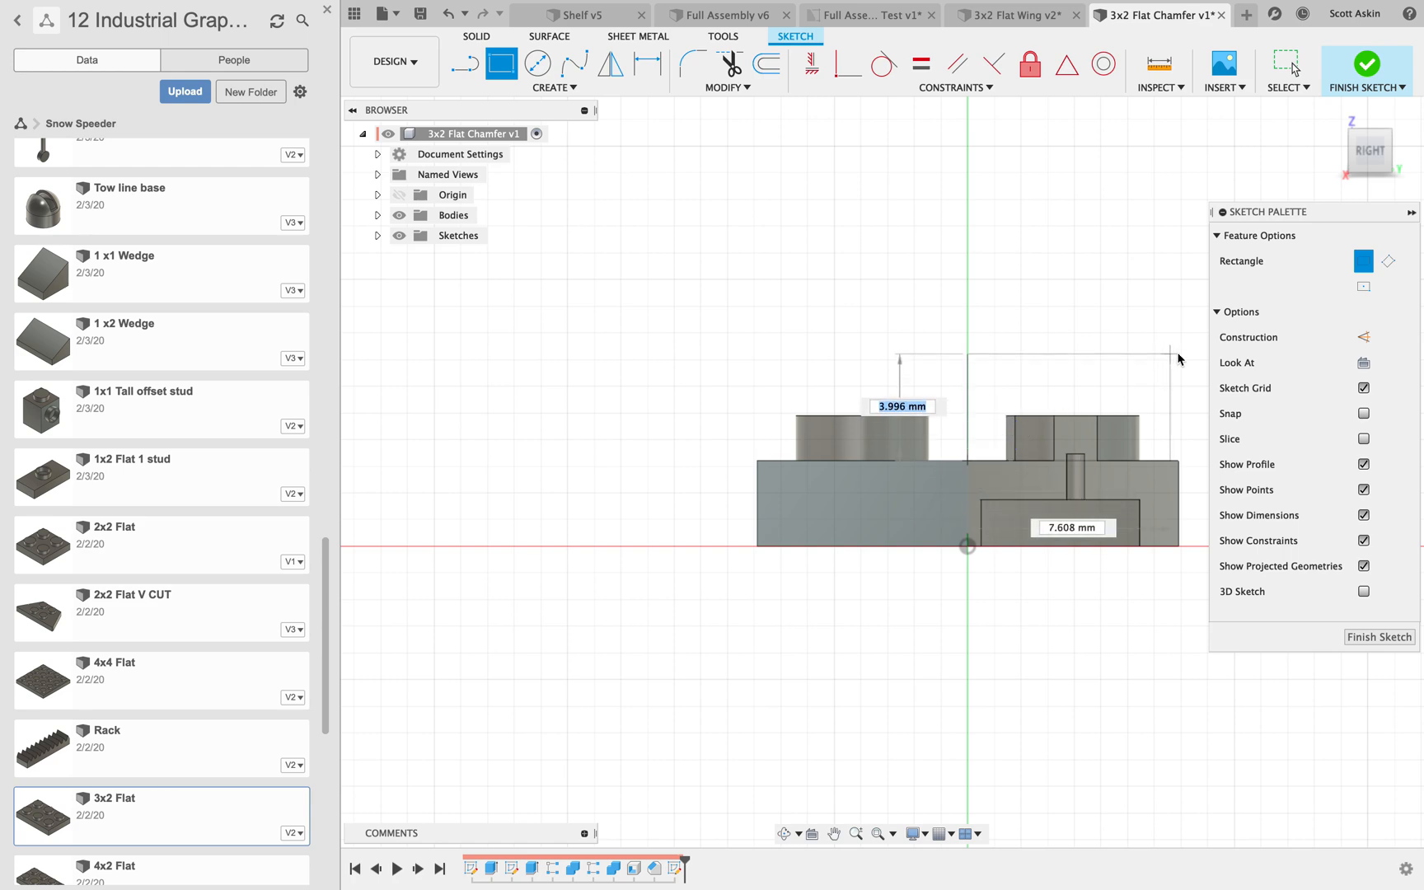
pyautogui.click(1196, 315)
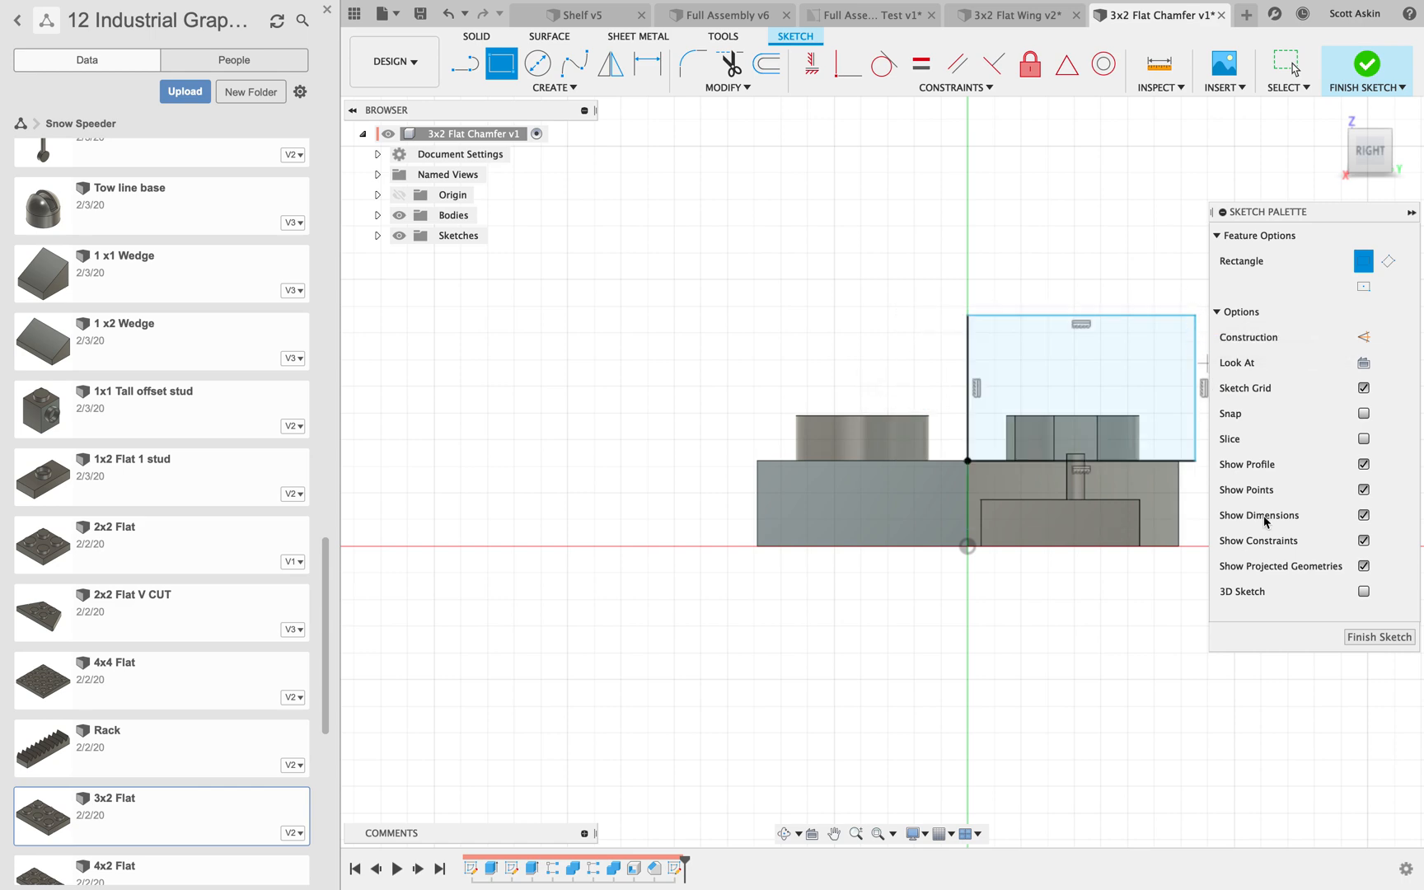
pyautogui.click(1367, 639)
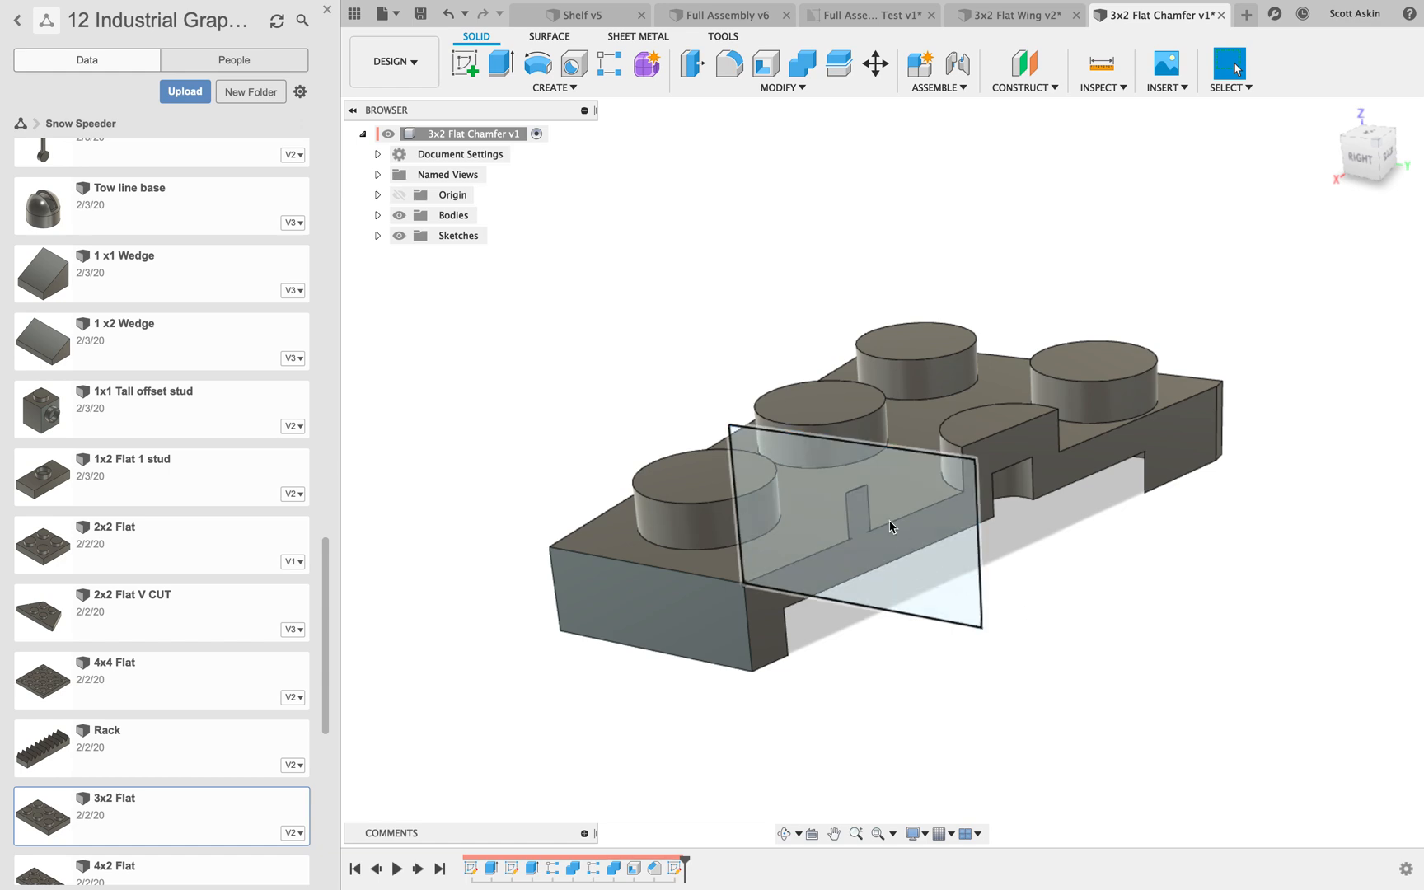
# Extrude the rectangle as a cut of -32 mm along the plate to remove the studs overhanging the chamfered side
pyautogui.click(902, 521)
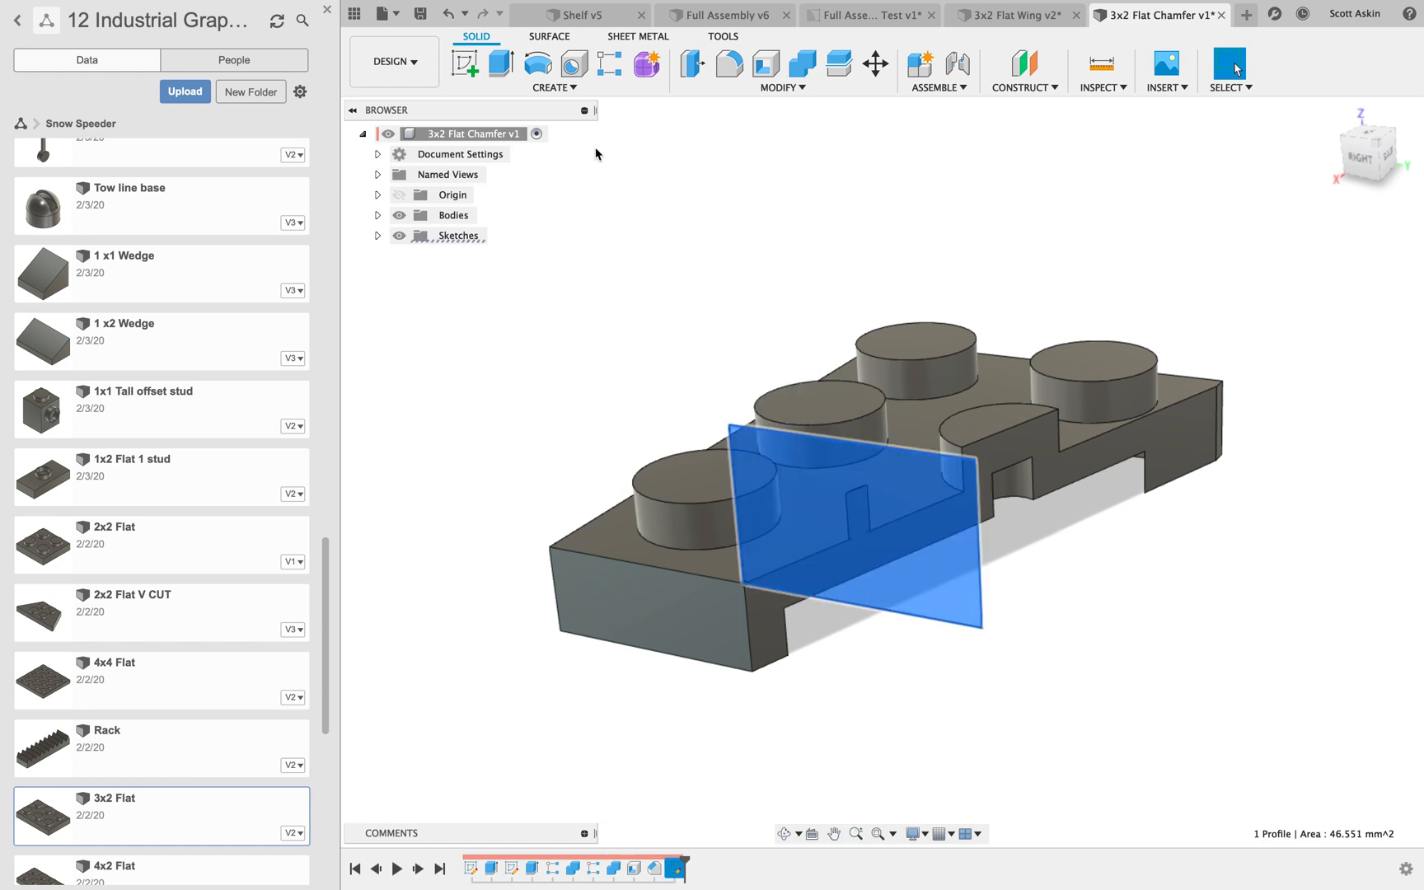
pyautogui.click(502, 64)
pyautogui.moveTo(844, 529); pyautogui.dragTo(1193, 252)
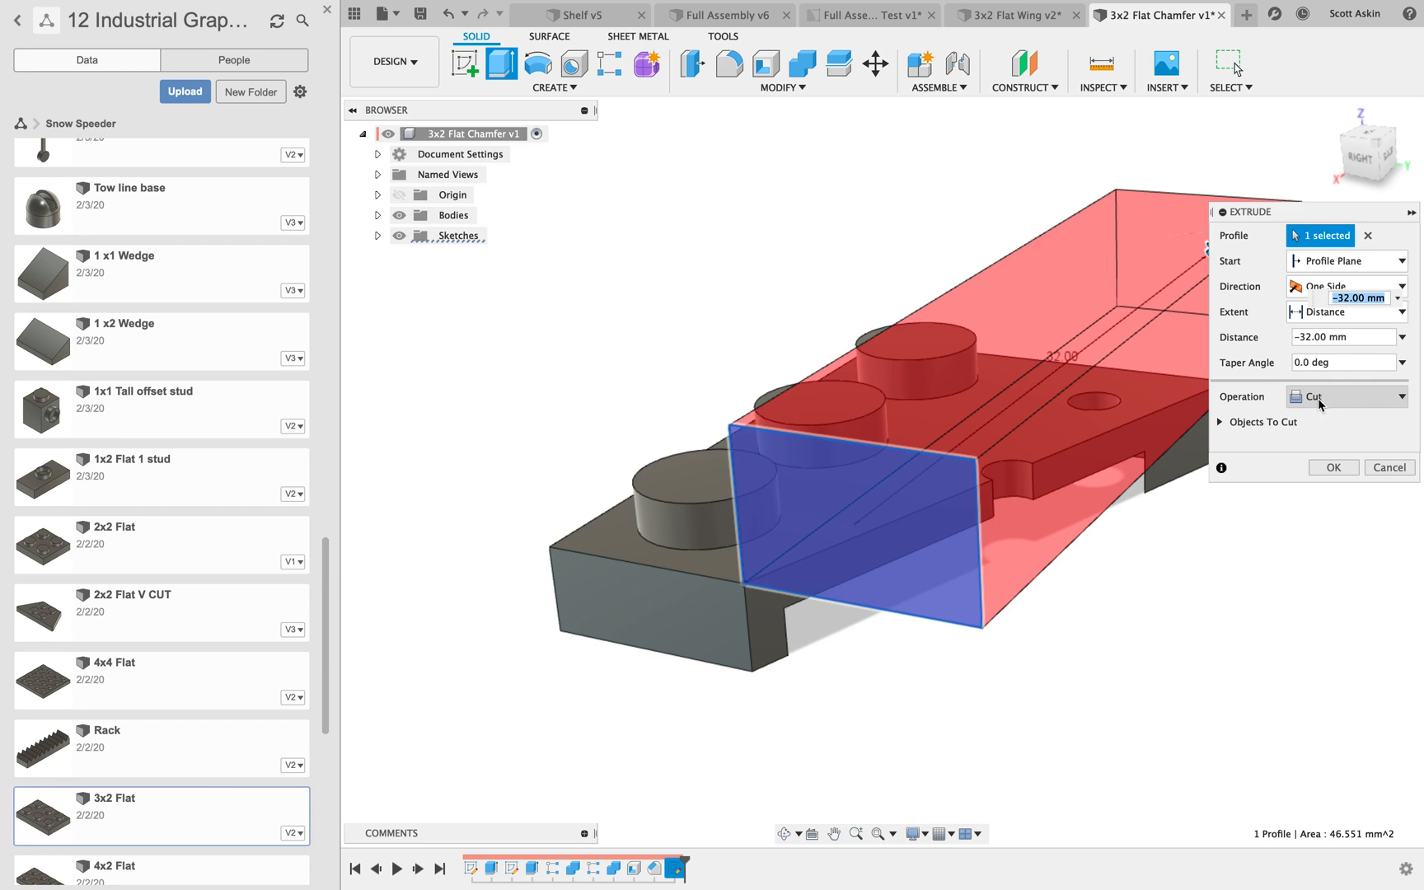
pyautogui.click(1337, 470)
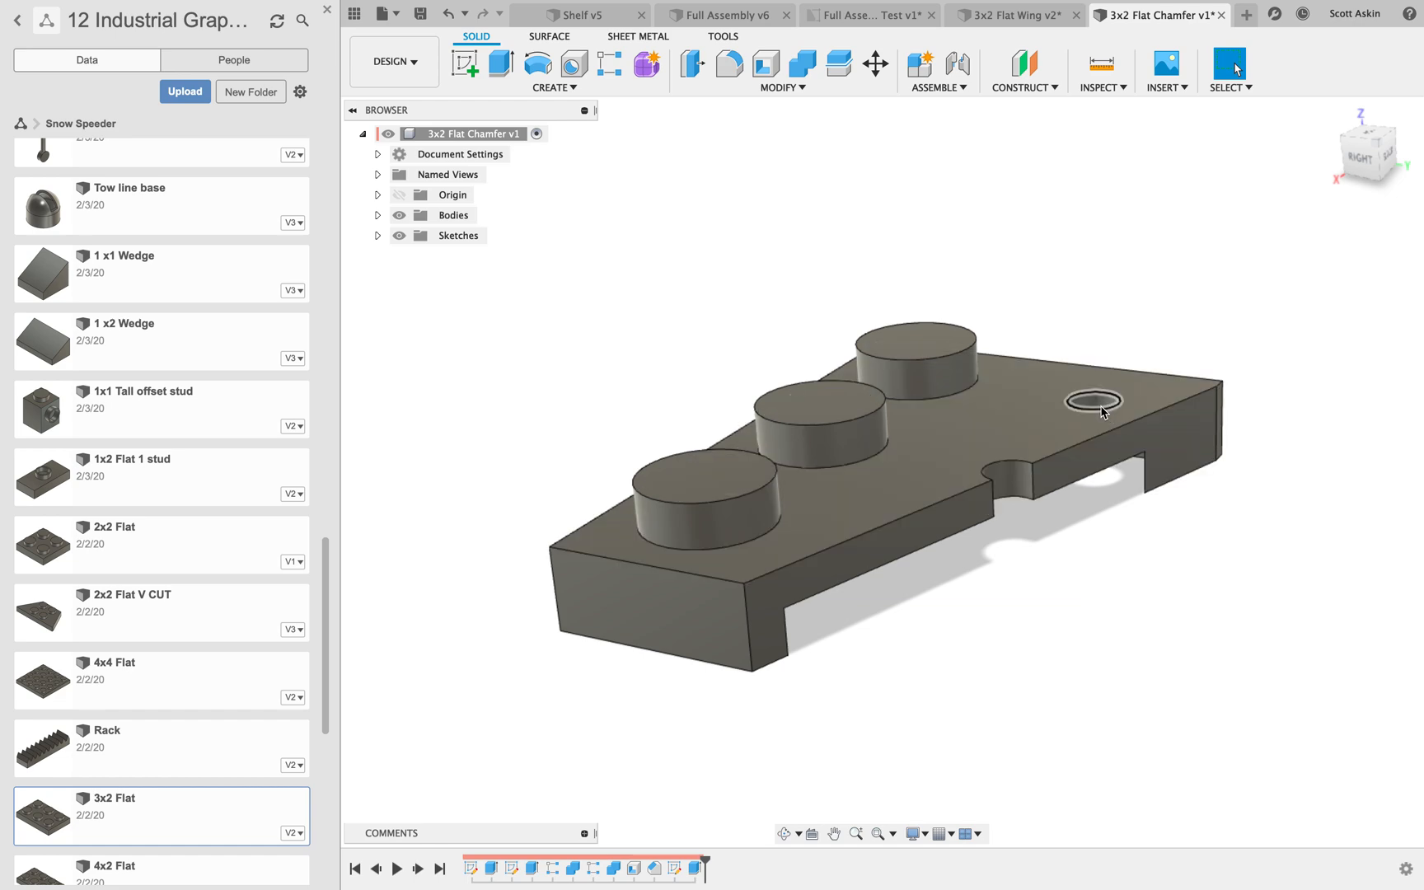
# Delete the original shell feature that precedes the chamfer in the model history
pyautogui.click(634, 870)
pyautogui.rightClick(633, 869)
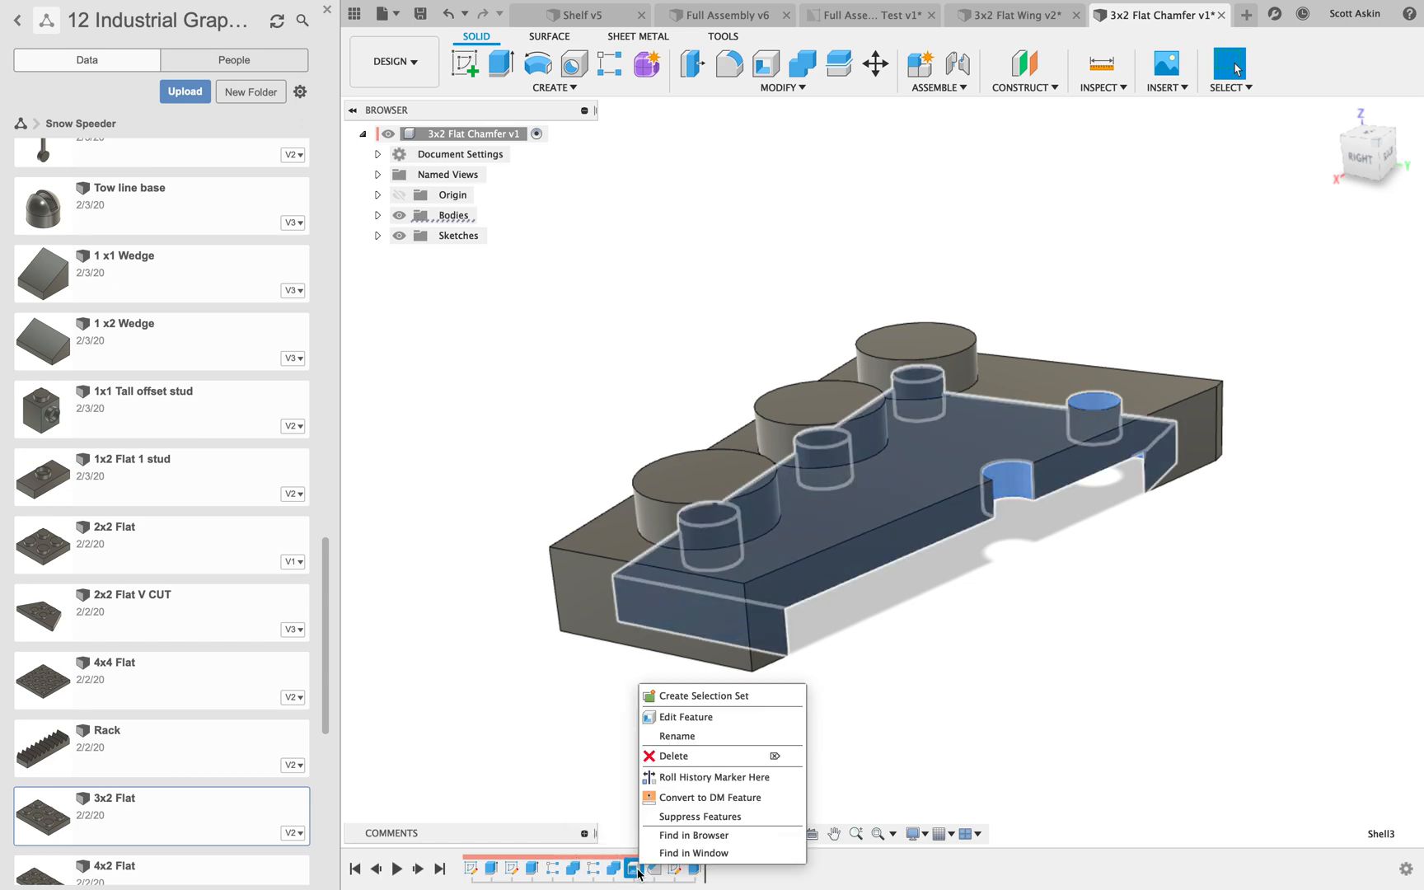
pyautogui.click(675, 756)
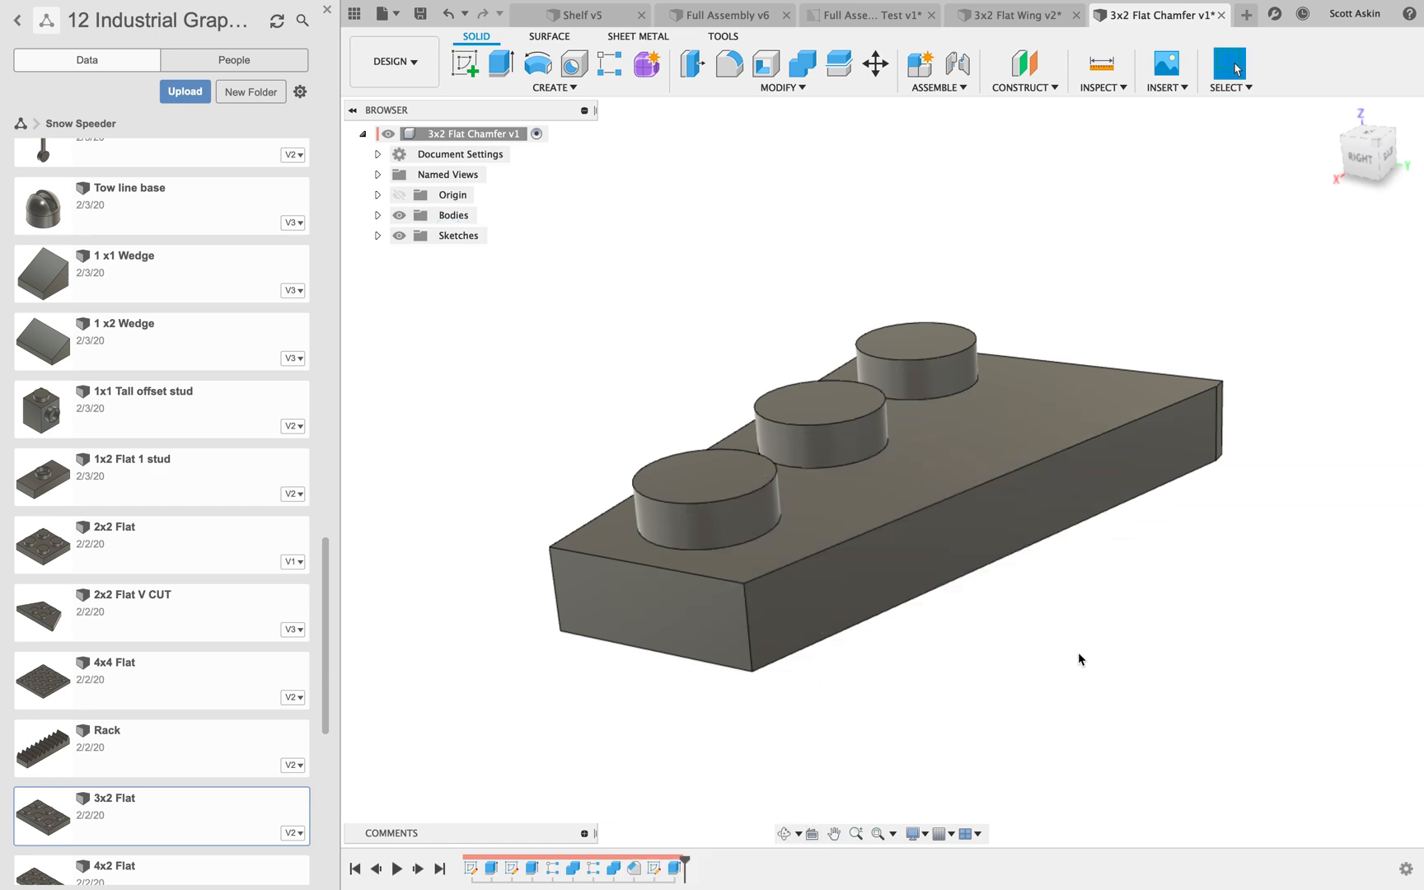
# Shell the plate from its underside face with an inside thickness of 1.45 mm
pyautogui.moveTo(969, 560)
pyautogui.keyDown('shift'); pyautogui.mouseDown(button='middle')
pyautogui.moveTo(1024, 461)
pyautogui.moveTo(987, 545)
pyautogui.mouseUp(button='middle'); pyautogui.keyUp('shift')
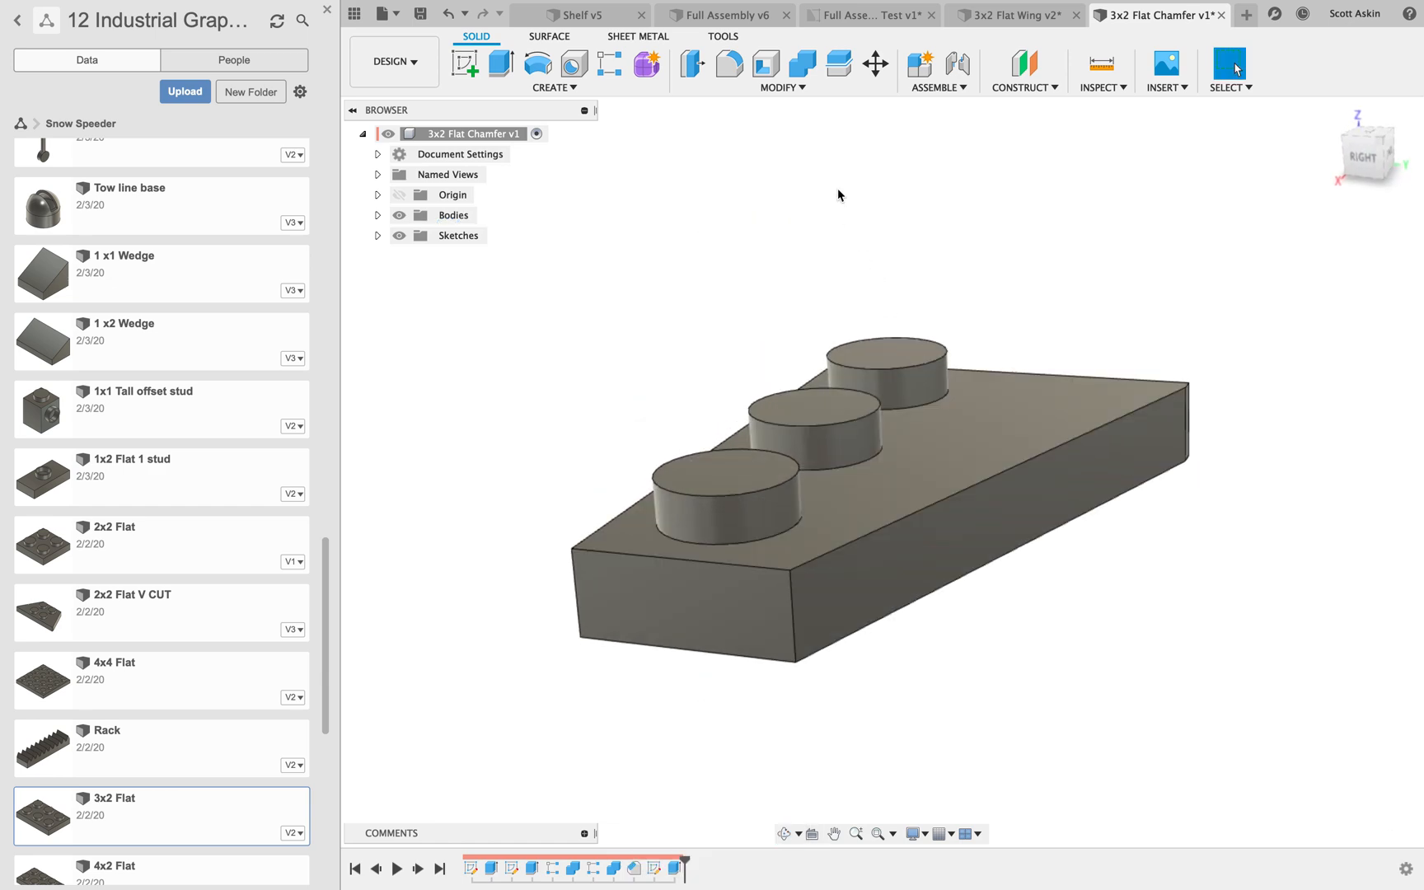
pyautogui.keyDown('shift'); pyautogui.moveTo(919, 353); pyautogui.dragTo(922, 305, button='middle'); pyautogui.keyUp('shift')
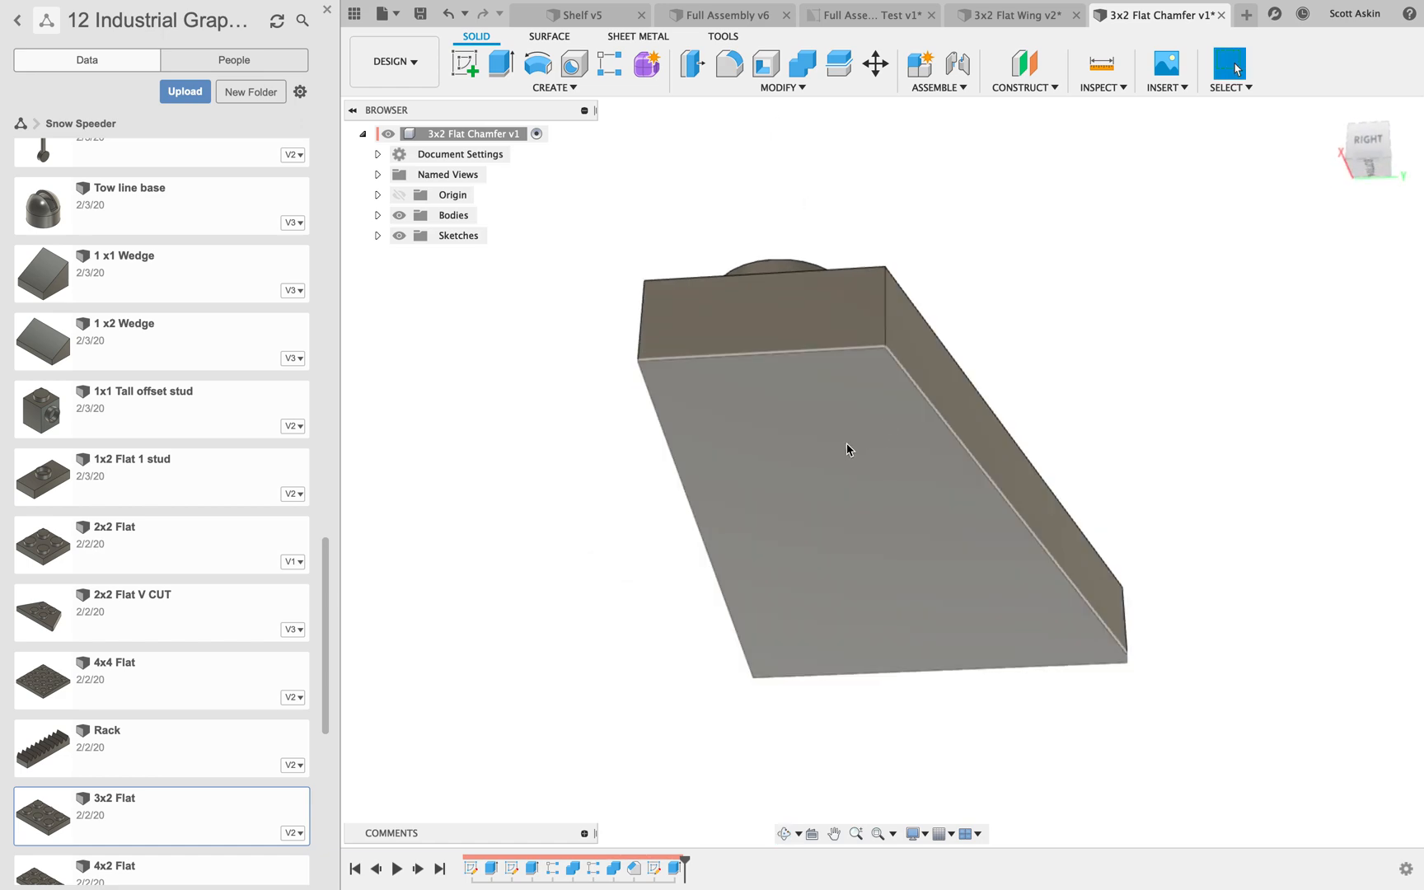
pyautogui.click(853, 454)
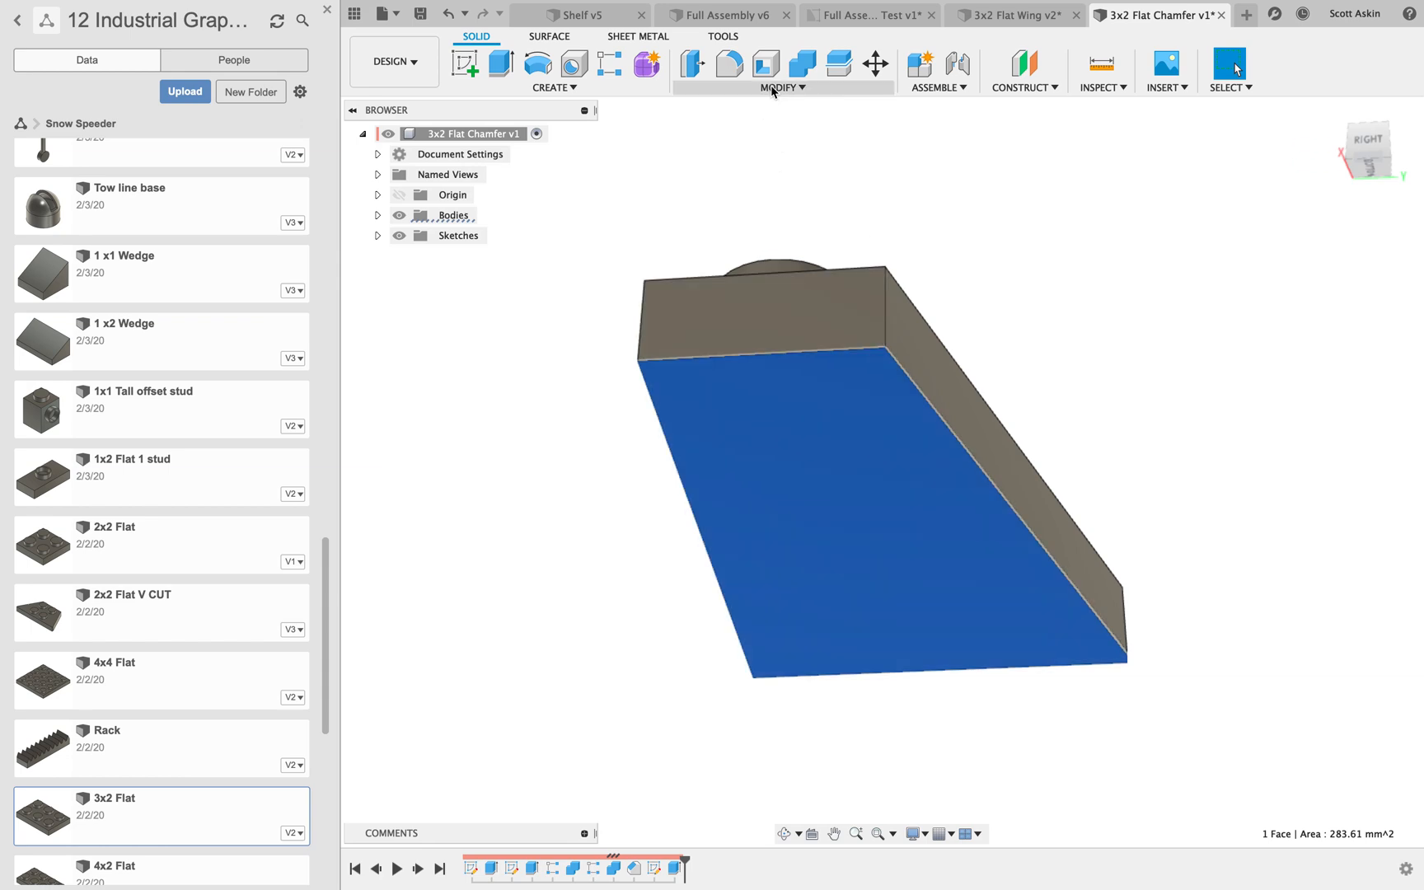
pyautogui.click(766, 66)
pyautogui.write('1.45')
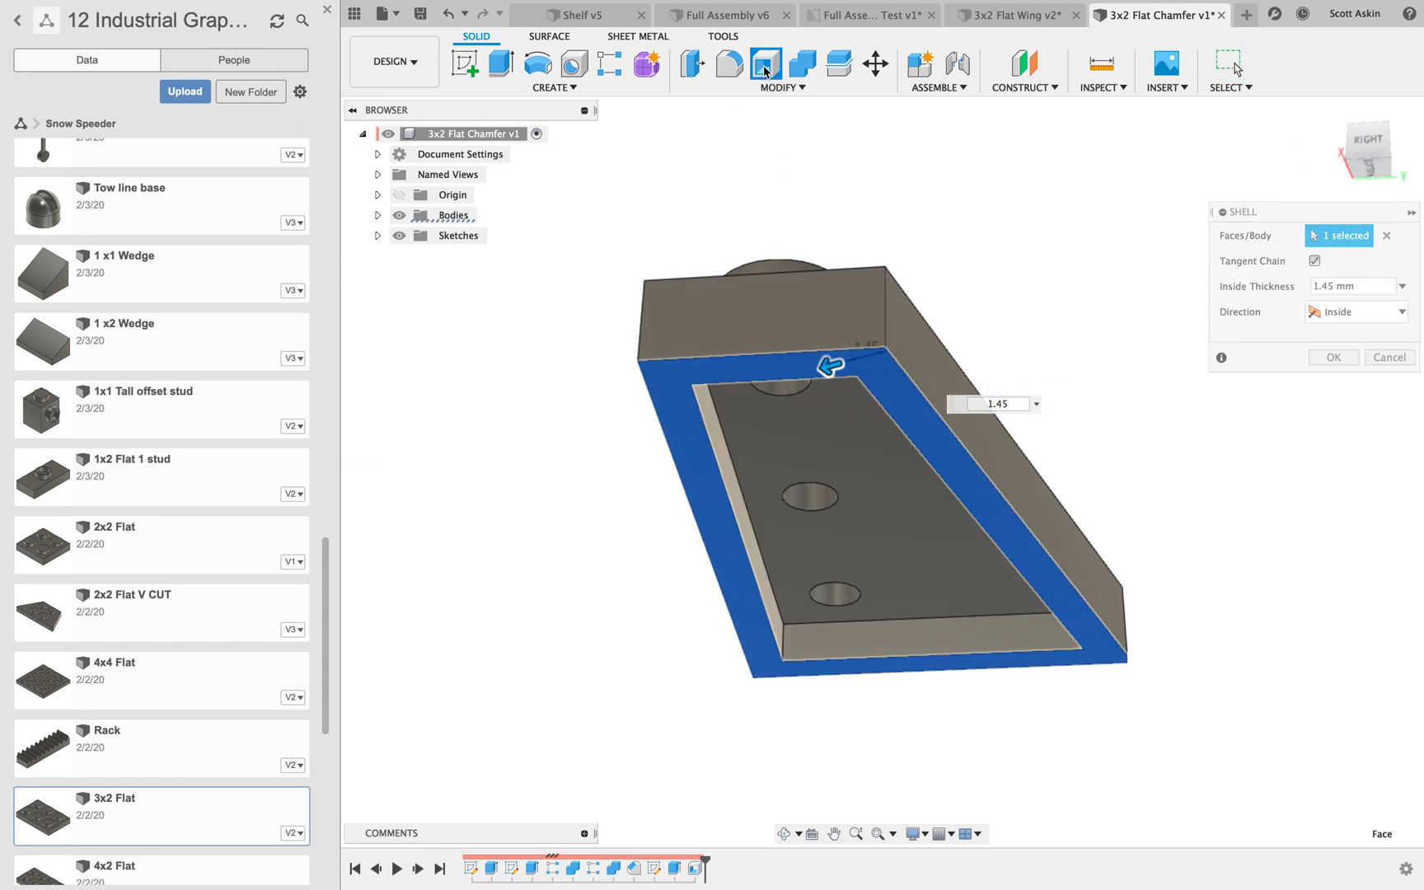
pyautogui.press('Return')
pyautogui.keyDown('shift'); pyautogui.moveTo(898, 279); pyautogui.dragTo(904, 485, button='middle'); pyautogui.keyUp('shift')
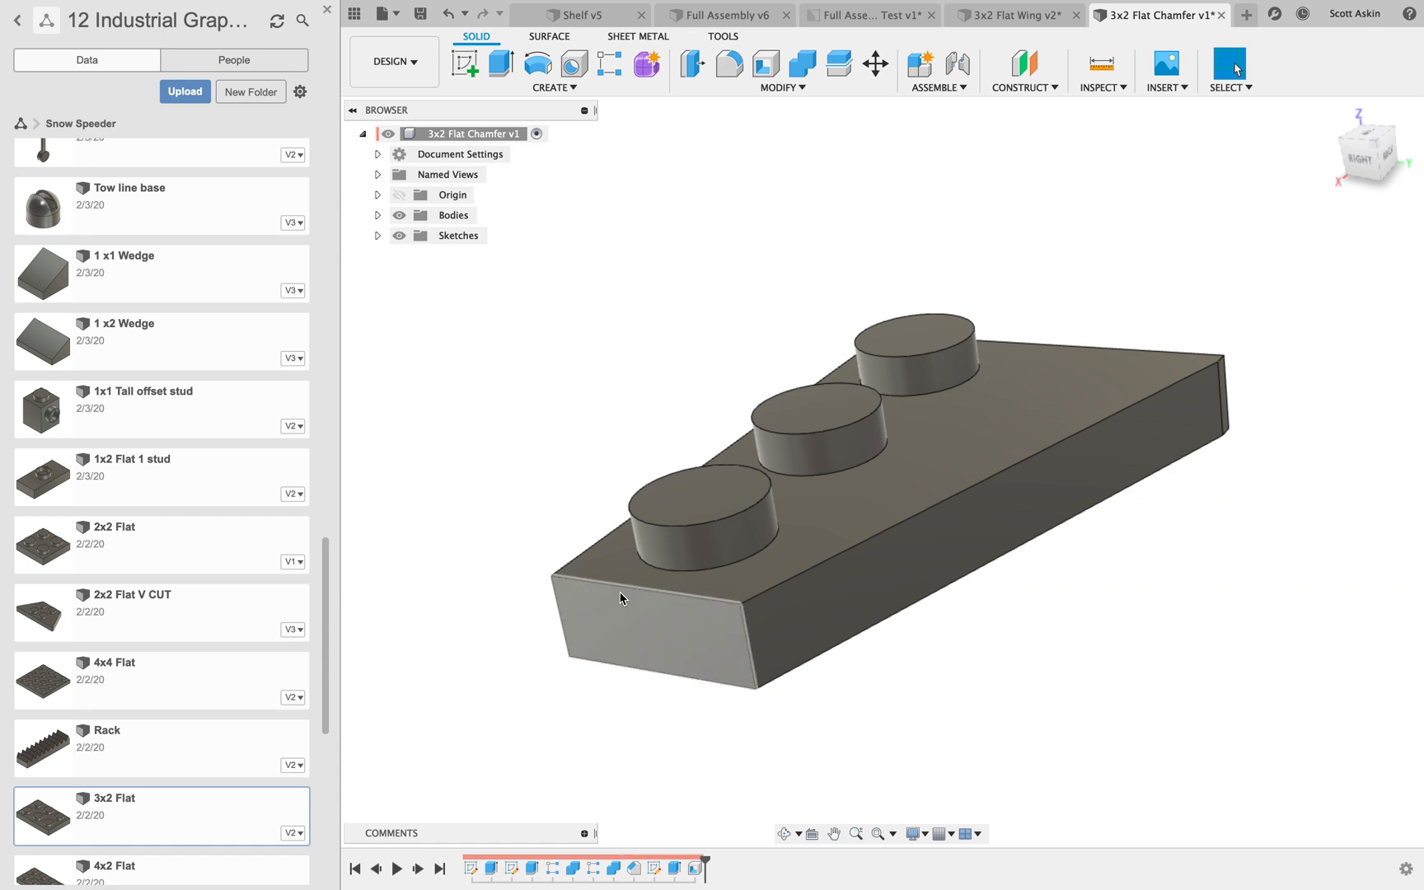
pyautogui.moveTo(1007, 5)
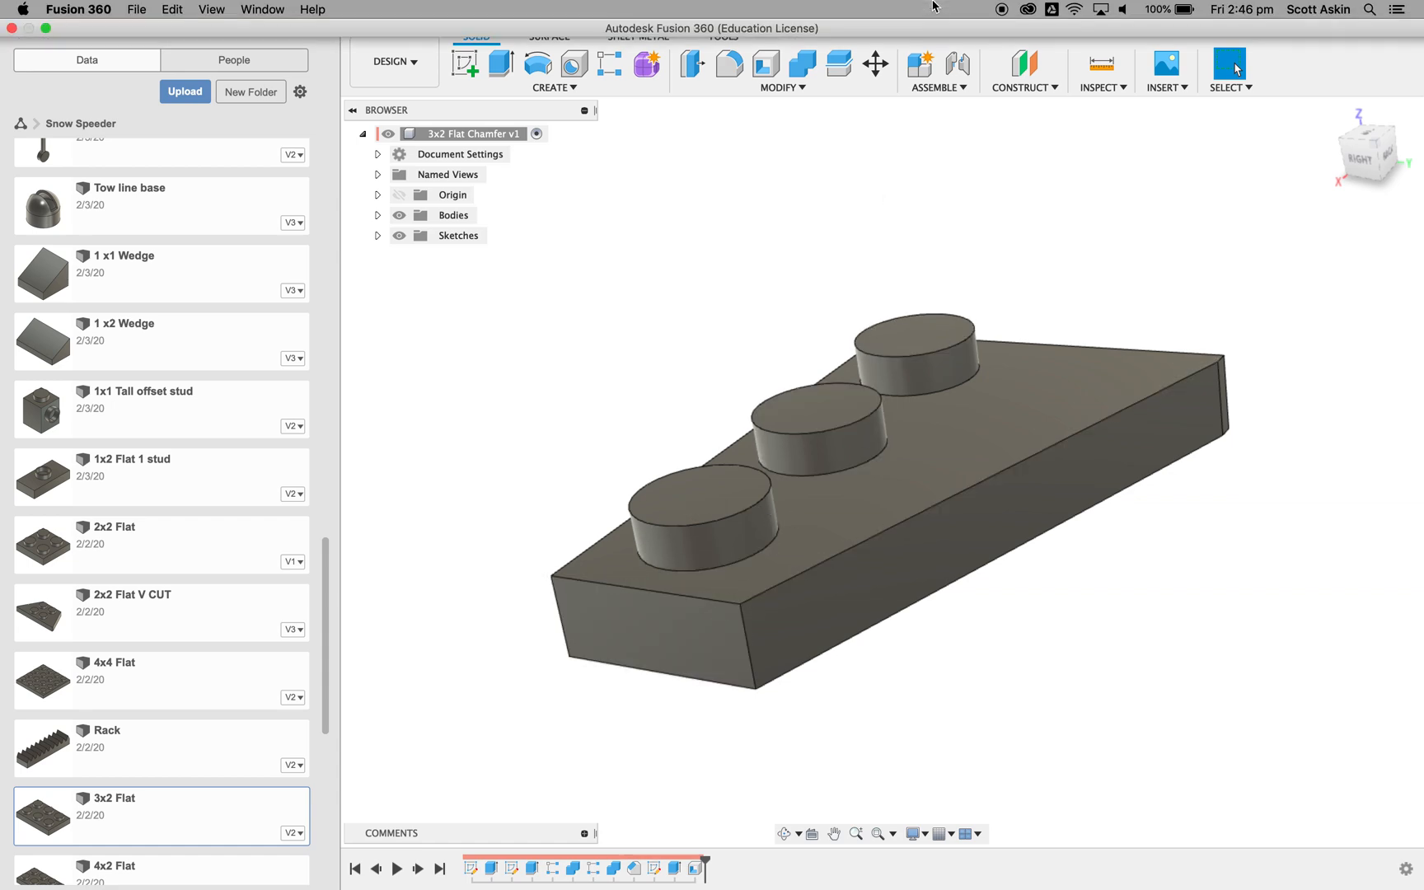